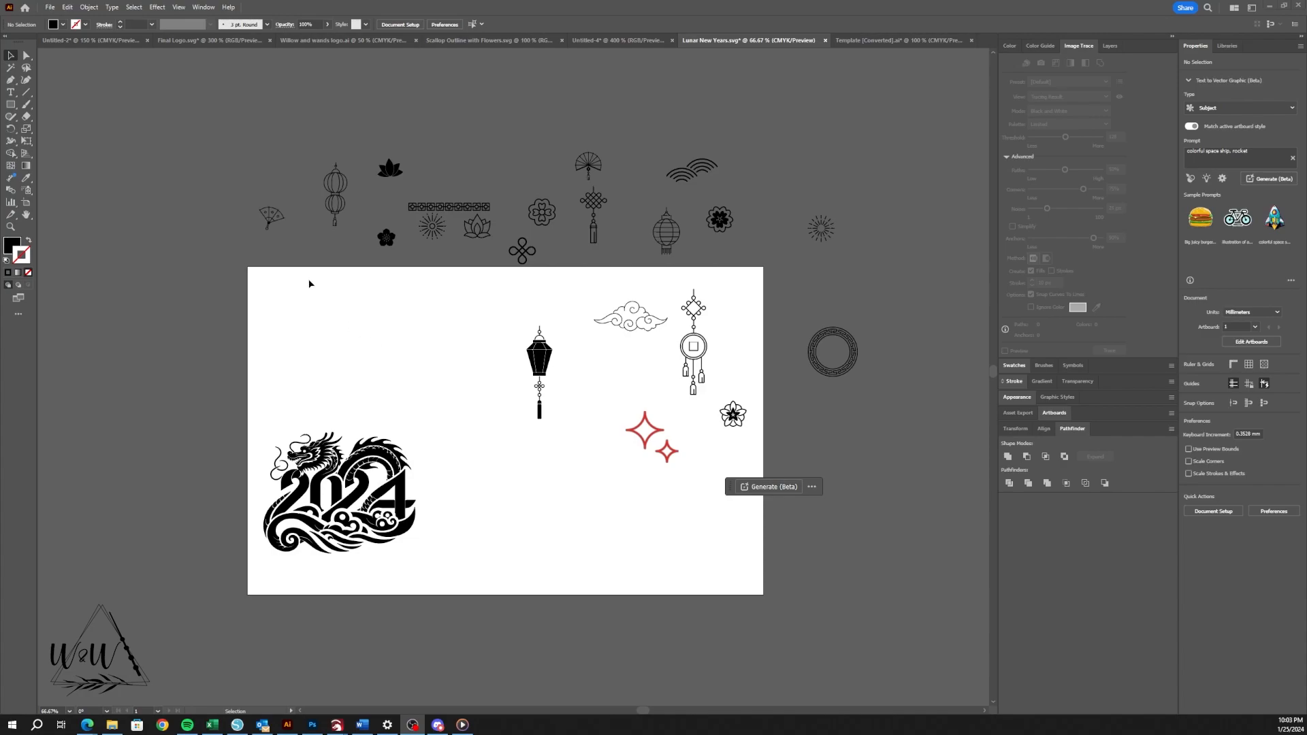
Review the new document settings, including the High (300 ppi) raster effects option, and close them without creating a document.
left_click(49, 9)
left_click(66, 9)
left_click(52, 9)
left_click(68, 19)
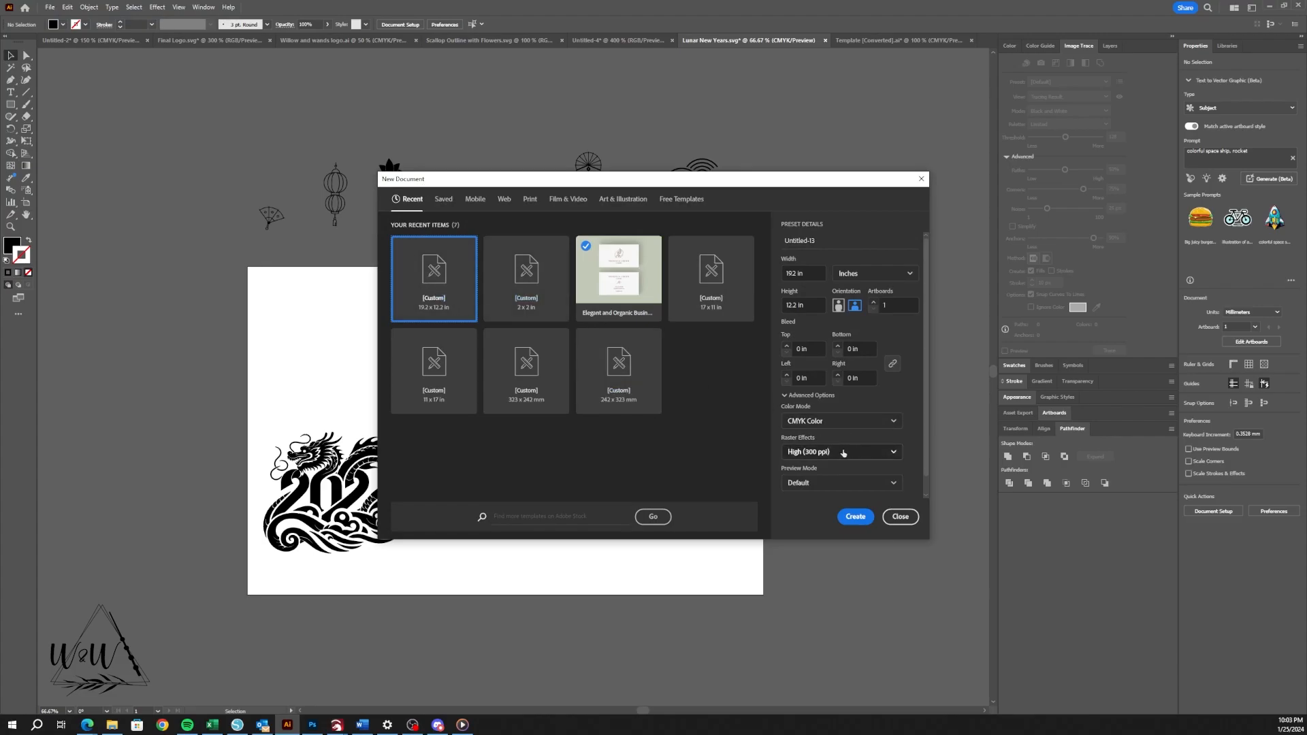
left_click(844, 453)
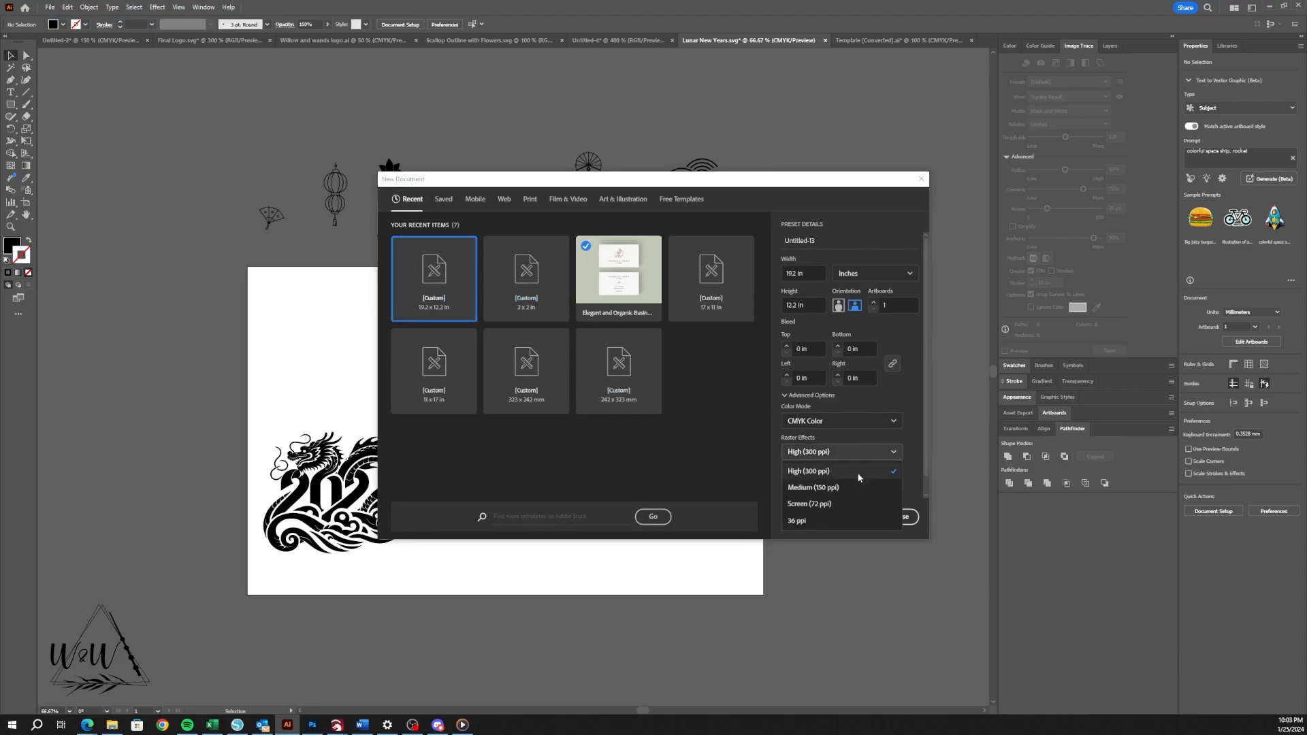
left_click(858, 478)
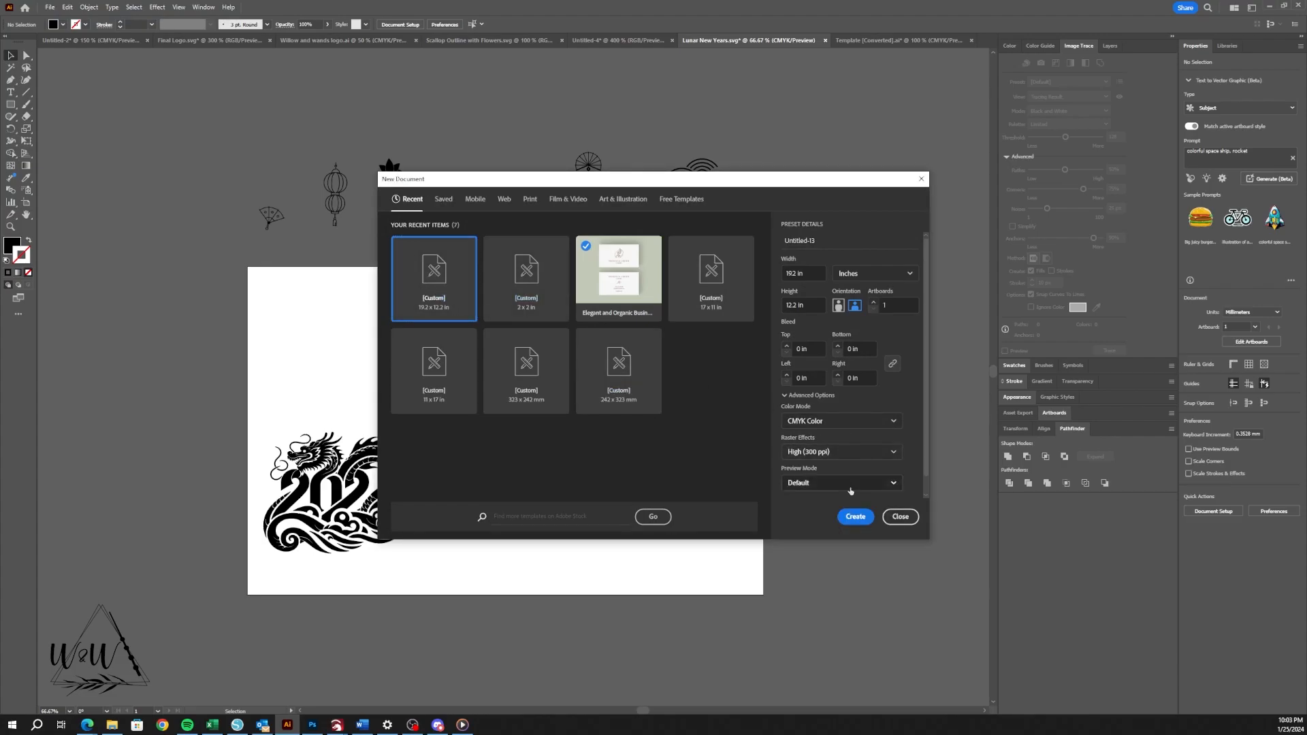
left_click(901, 519)
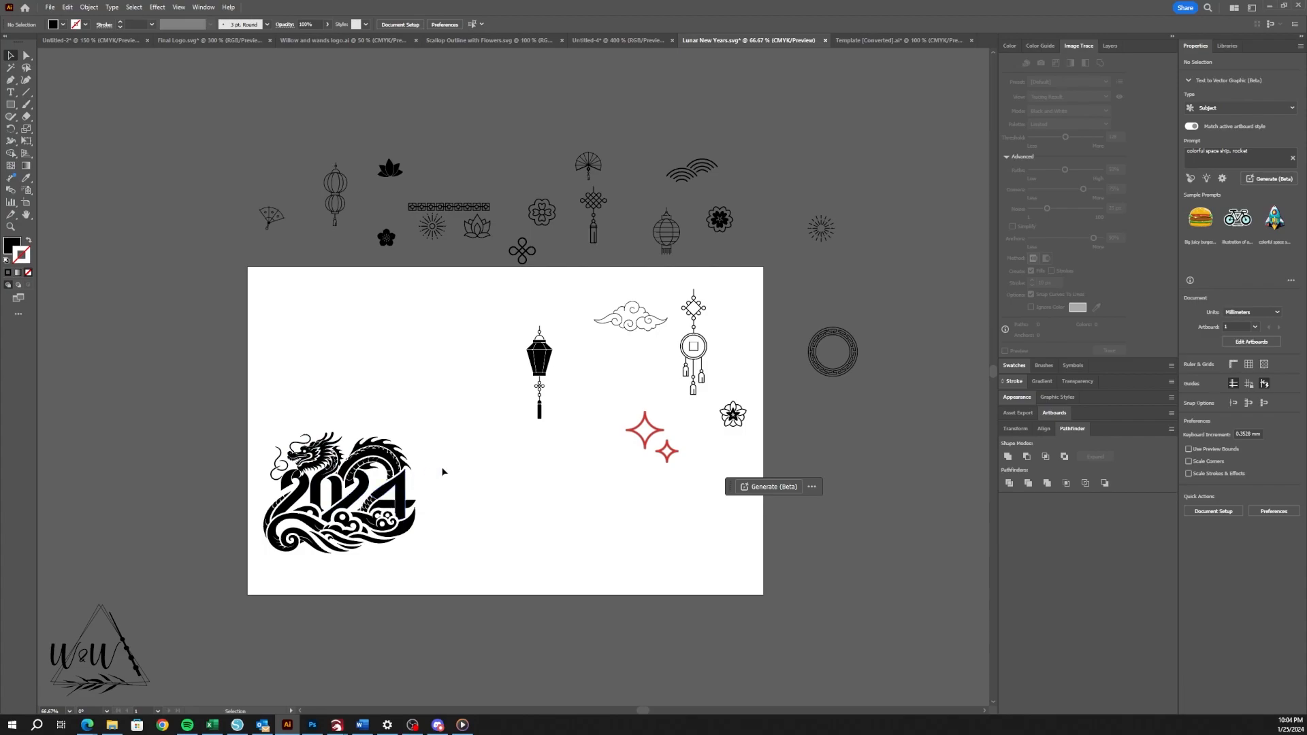
Shift the 2024 dragon aside, and trace the red sparkle image in black and white and expand the result.
left_click_drag(390, 493, 359, 393)
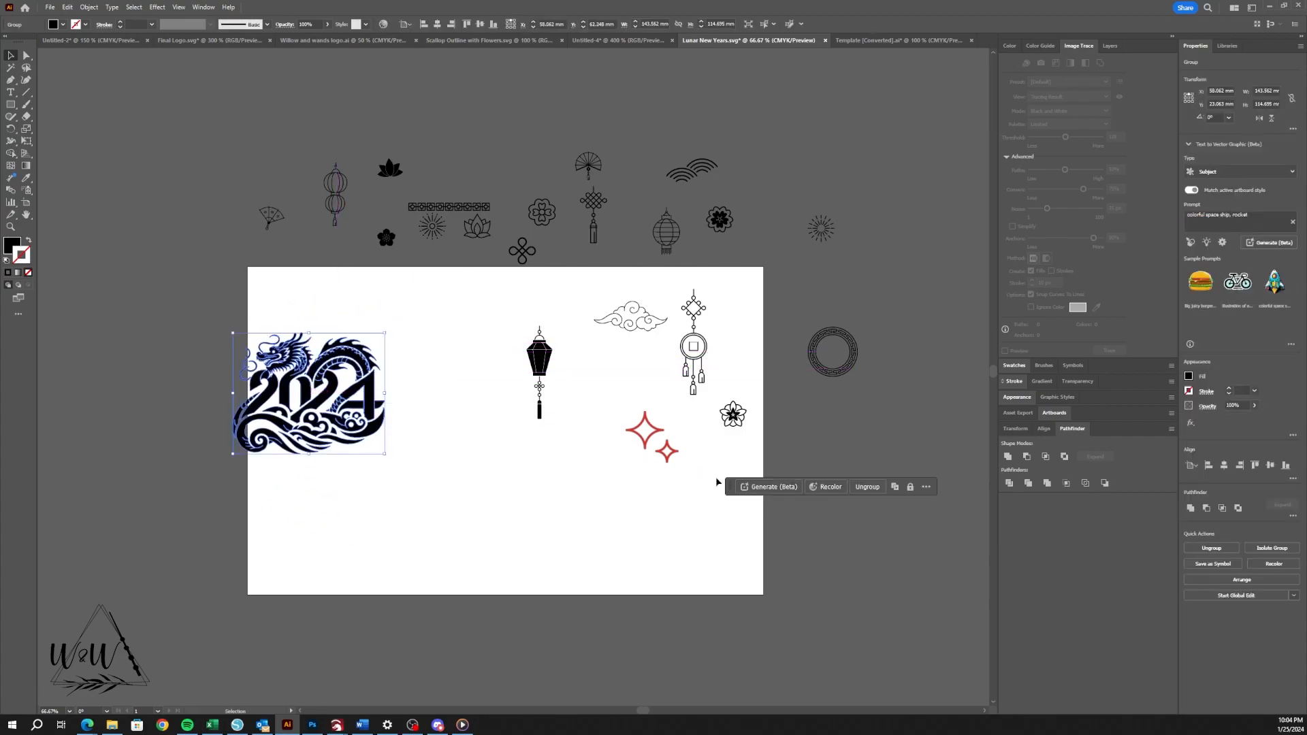
left_click(667, 454)
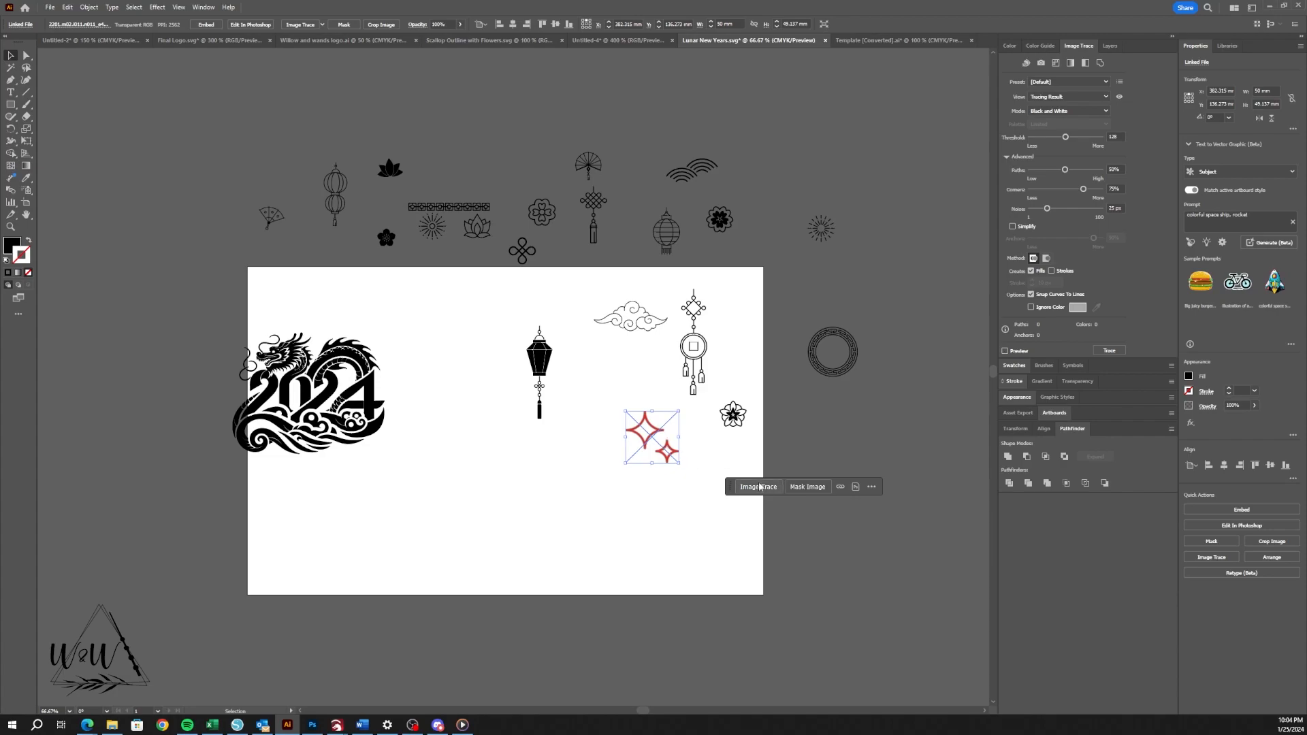
left_click(203, 7)
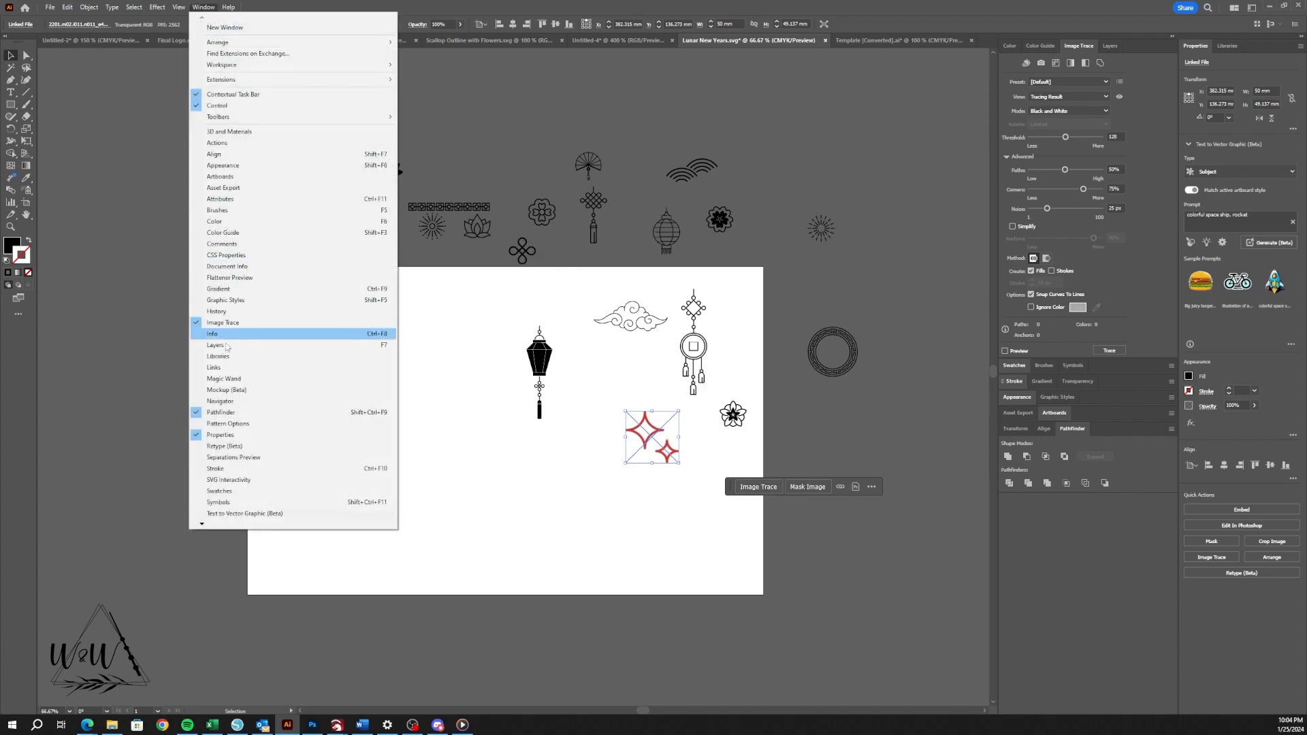
left_click(700, 548)
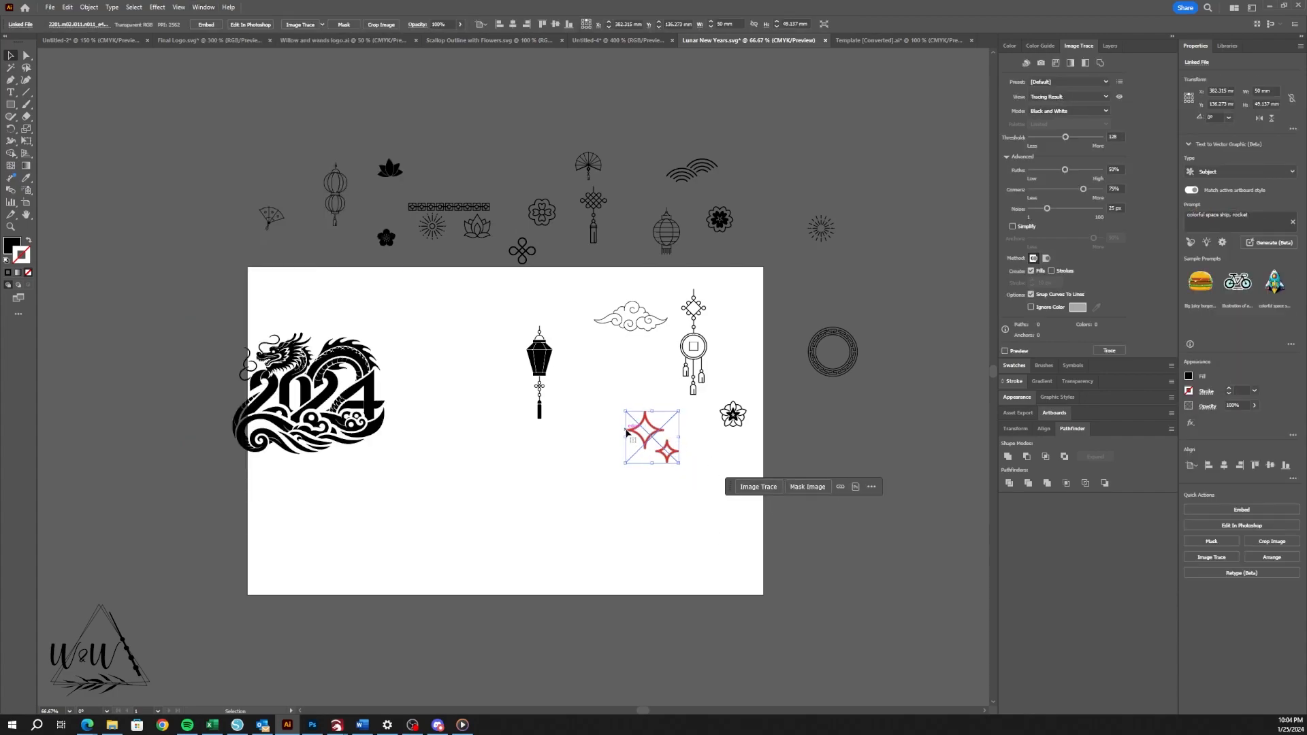
left_click(742, 488)
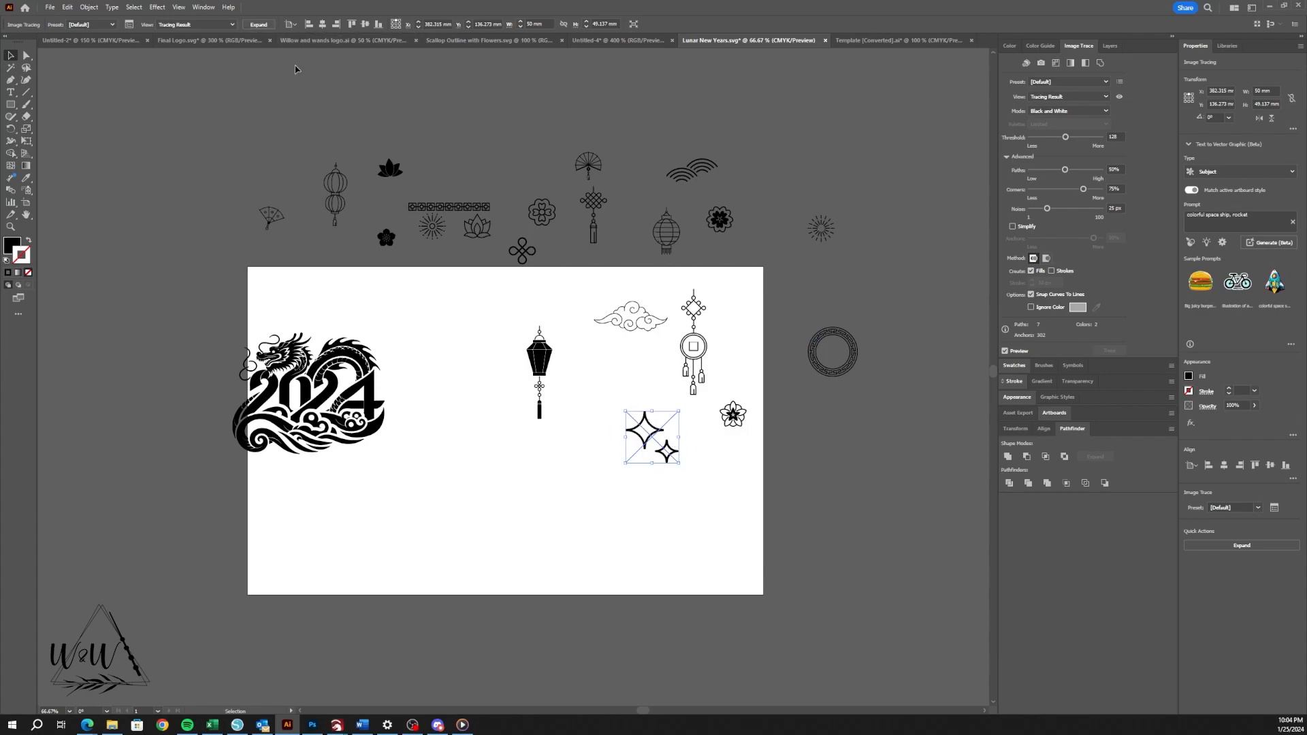
left_click(258, 25)
Move the expanded sparkle artwork off the artboard, ungroup it and delete its white background.
left_click_drag(680, 426, 893, 442)
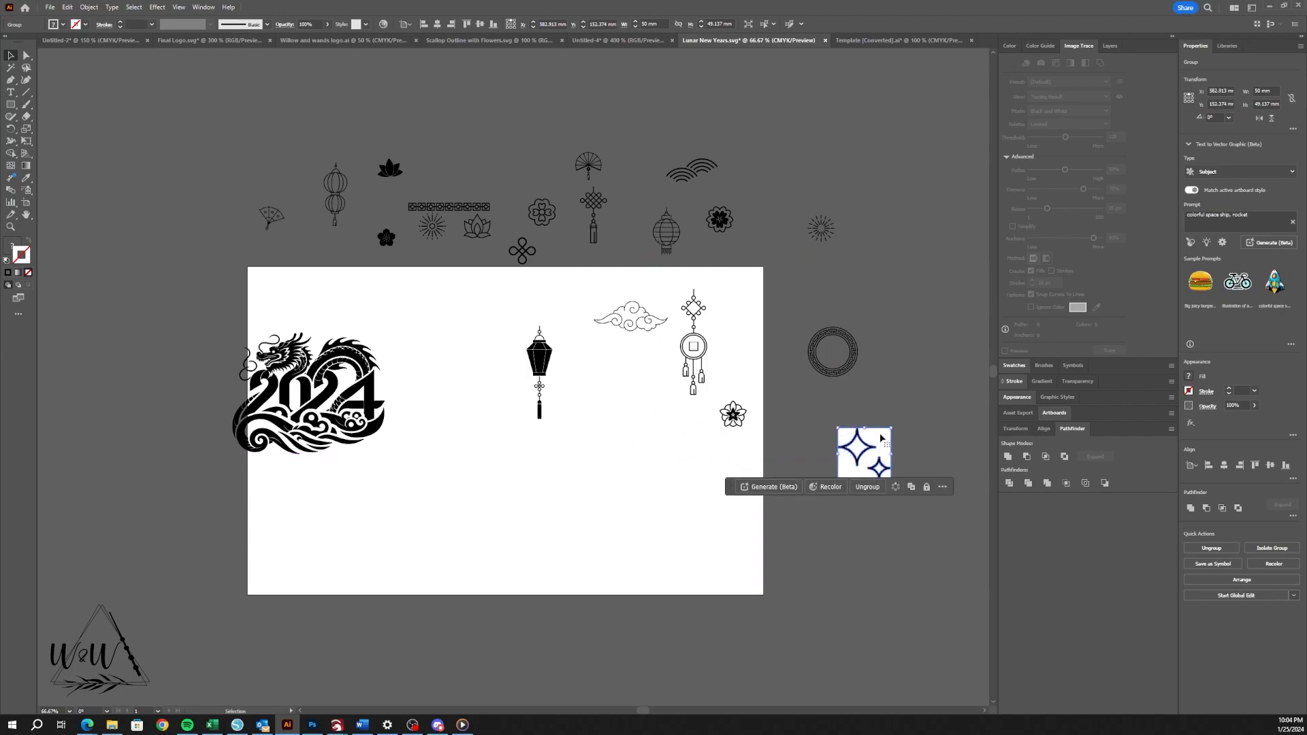
left_click(867, 487)
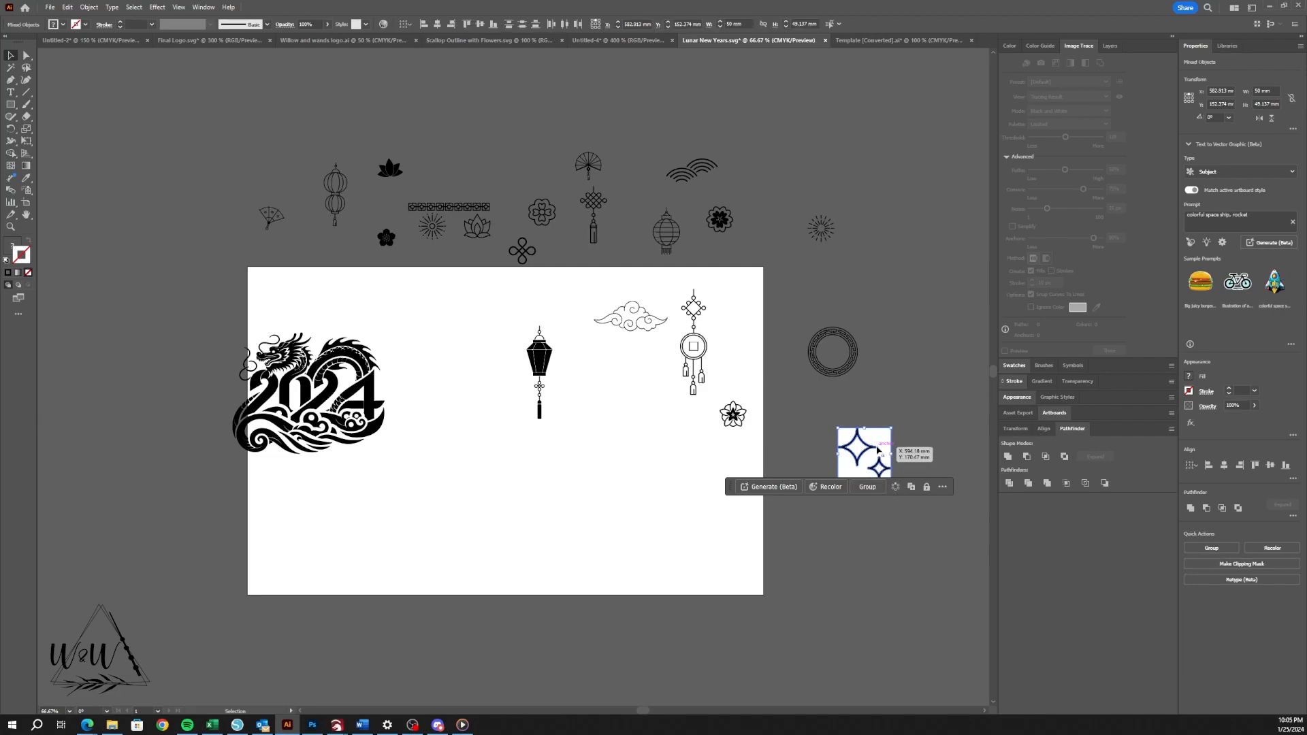
left_click_drag(883, 452, 895, 415)
left_click(920, 425)
left_click(895, 413)
key("Delete")
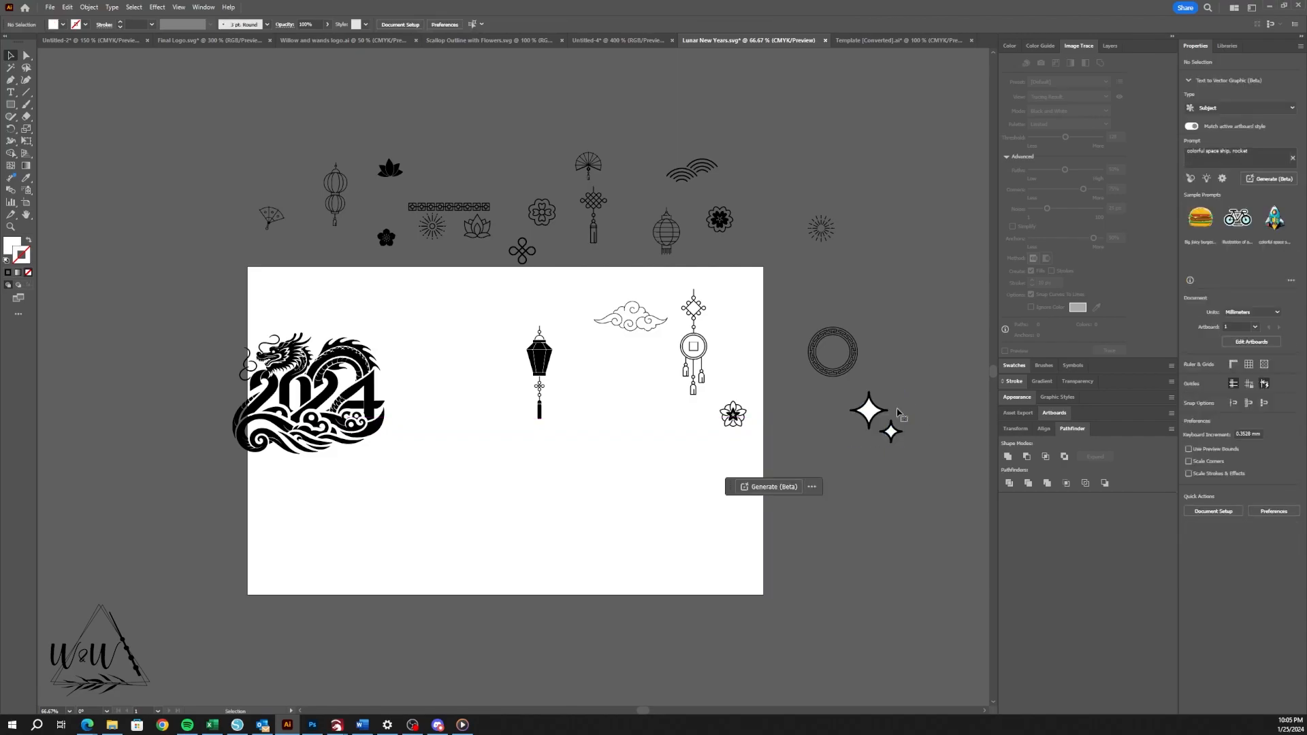
Remove the white fills inside the sparkles and separate the small sparkle from the large one.
left_click(891, 432)
left_click(859, 404)
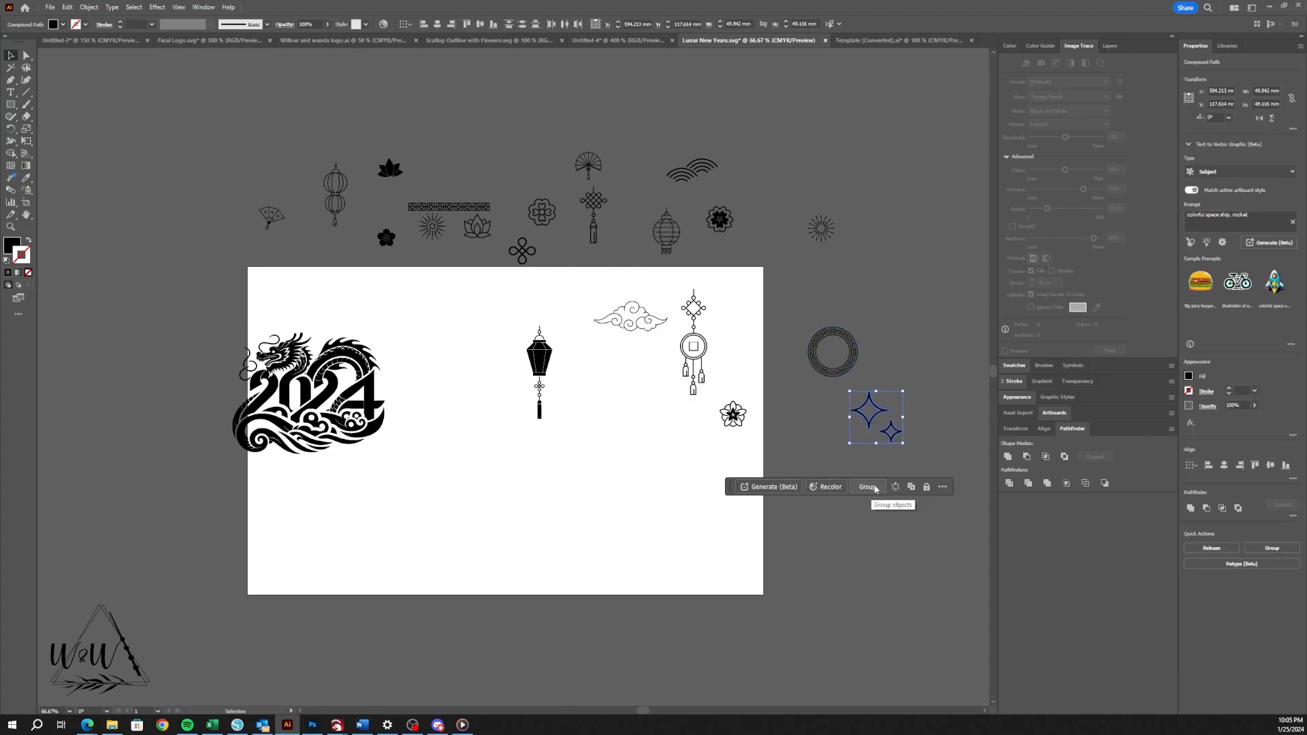
left_click(932, 444)
left_click_drag(891, 432, 844, 474)
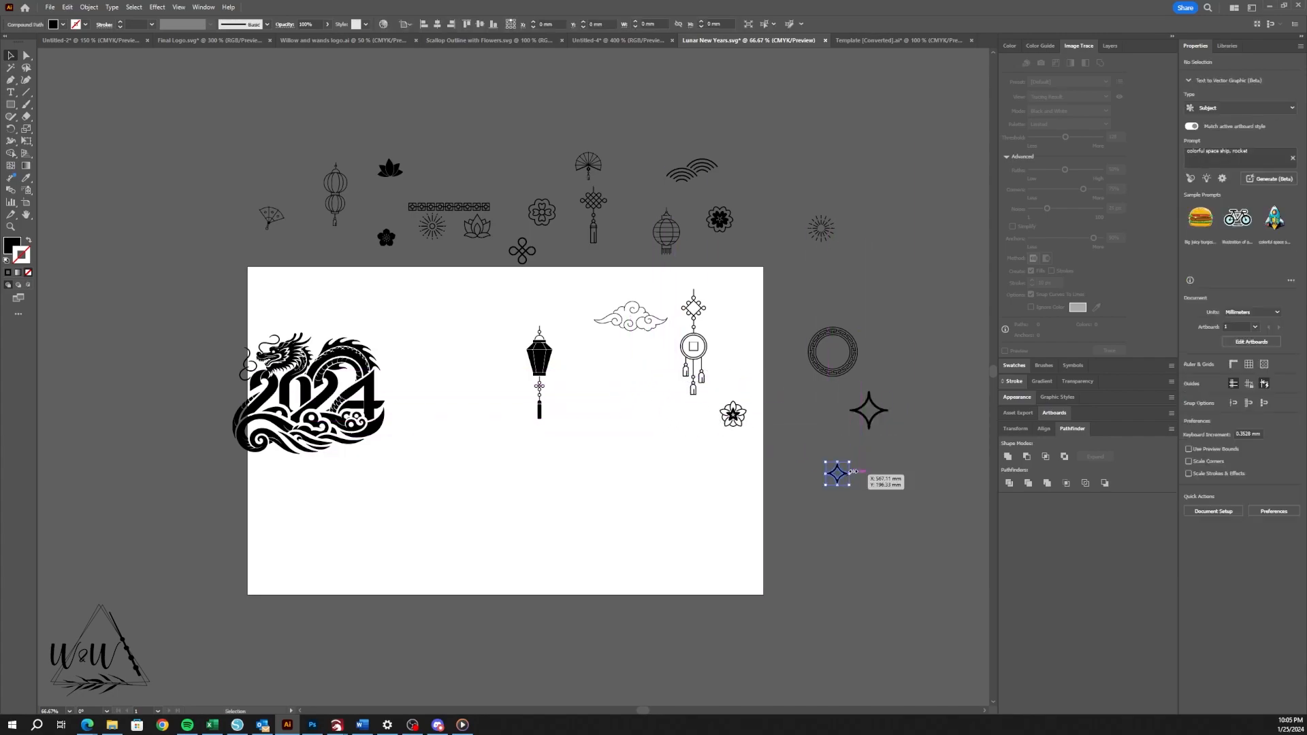
left_click(810, 329)
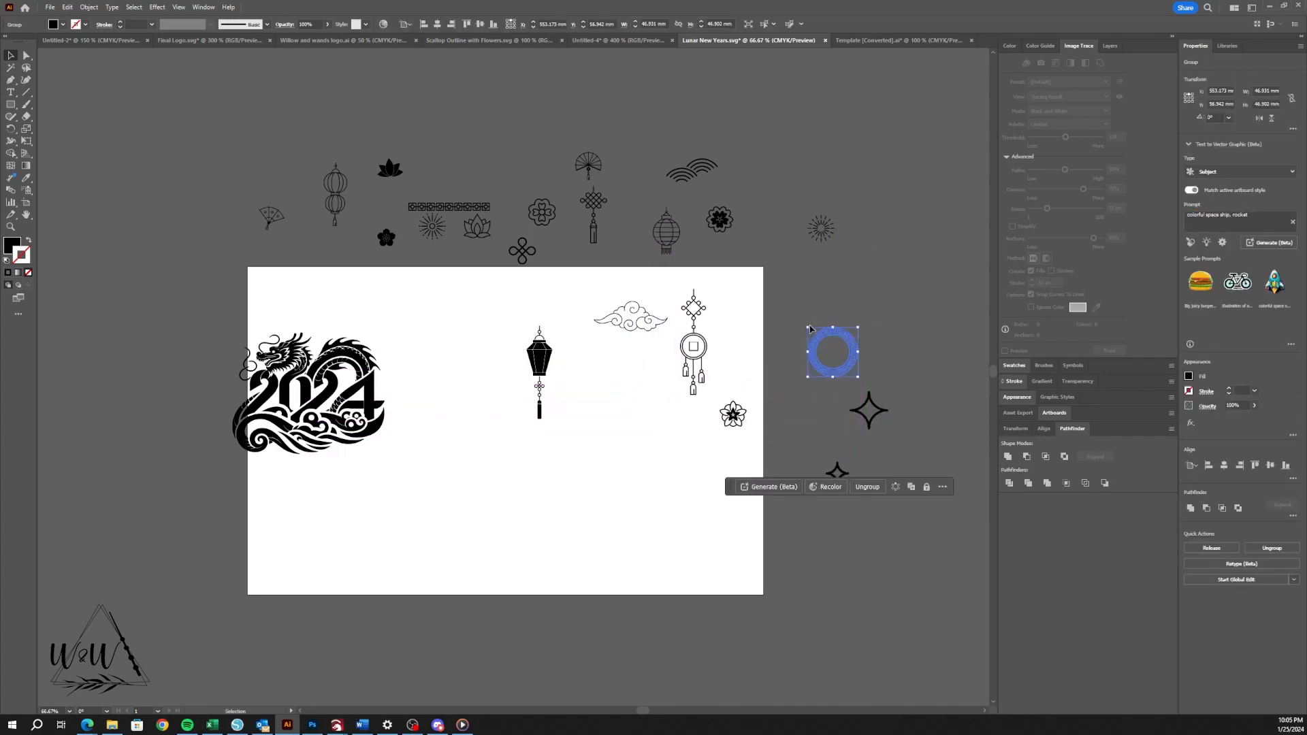
left_click(892, 304)
Clear the artboard by moving the black lantern, coin charm, cloud, flower and 2024 dragon onto the surrounding canvas.
left_click(541, 381)
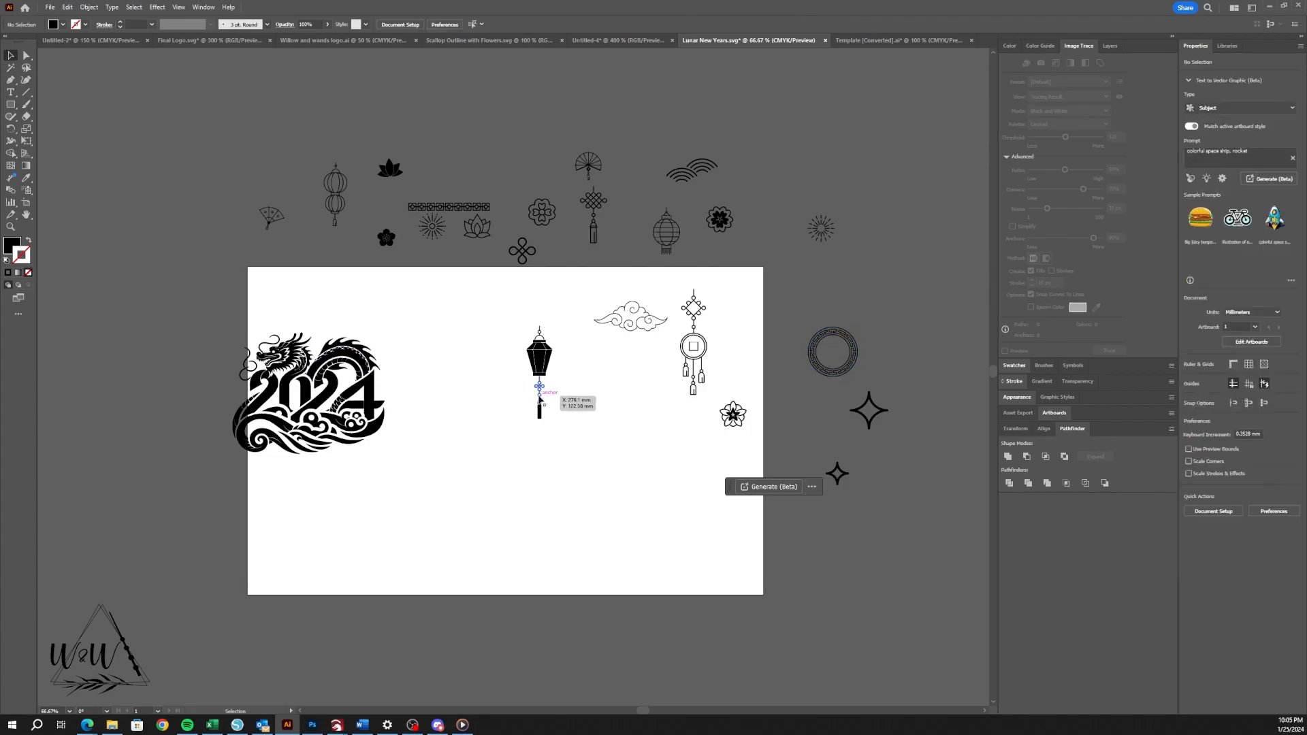
left_click_drag(545, 360, 906, 256)
left_click_drag(698, 316, 803, 267)
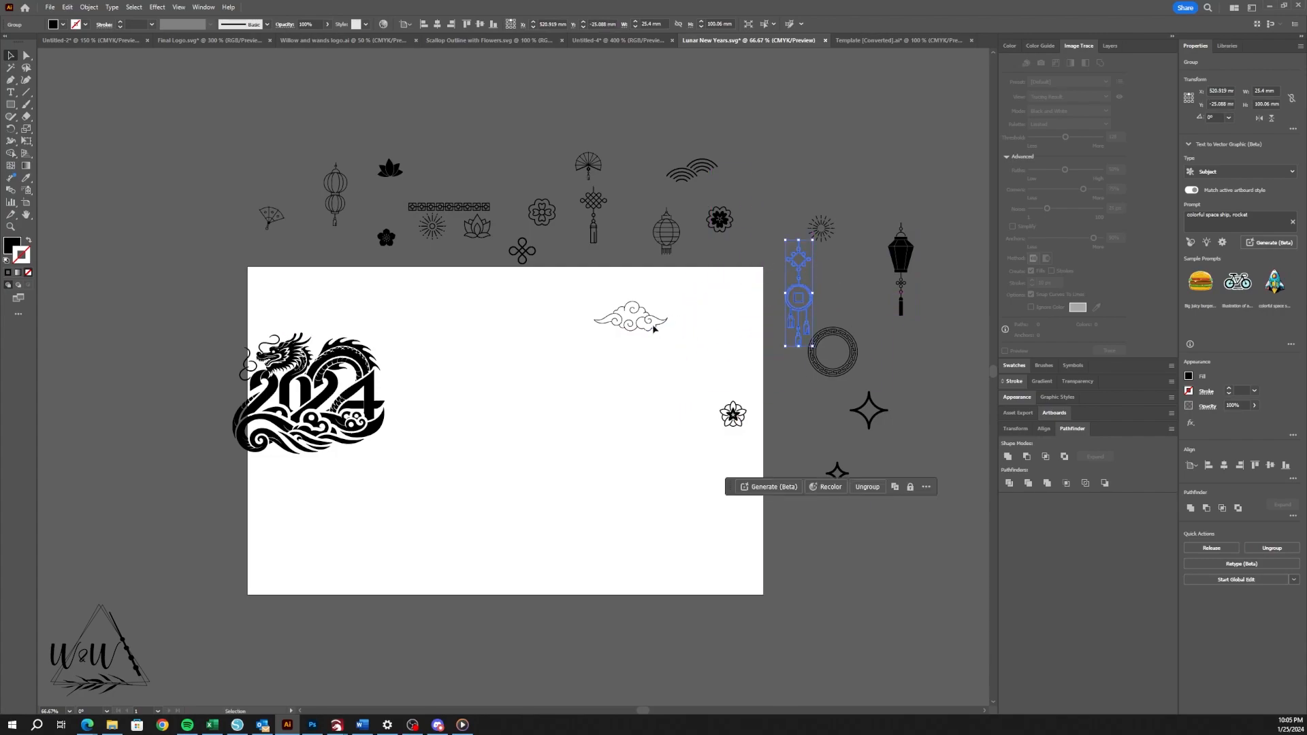
left_click_drag(653, 327, 743, 251)
left_click_drag(651, 318, 800, 205)
left_click_drag(733, 414, 788, 418)
left_click_drag(349, 420, 195, 512)
Draw a rectangle on the artboard and set its size to 316 mm wide by 235 mm high.
key("m")
left_click_drag(277, 324, 664, 527)
key("v")
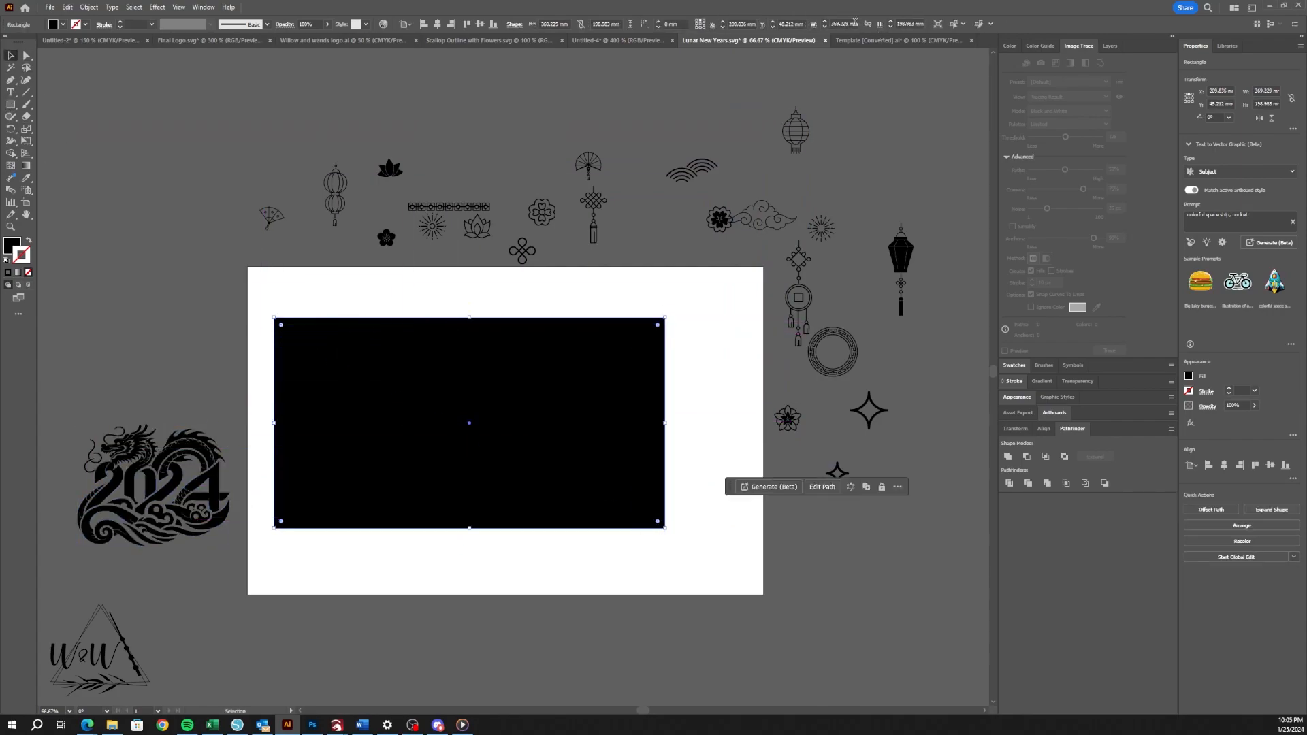
left_click(831, 24)
type("316")
left_click(904, 24)
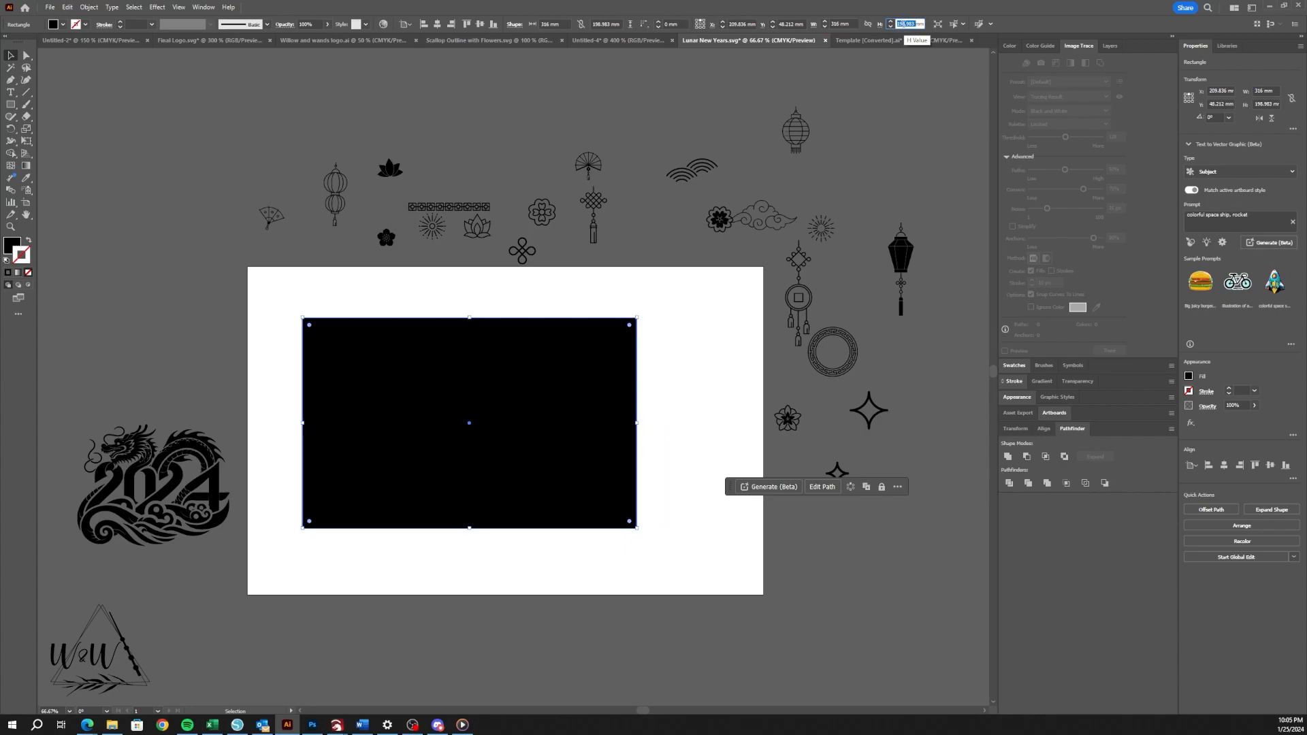
type("235")
key("Return")
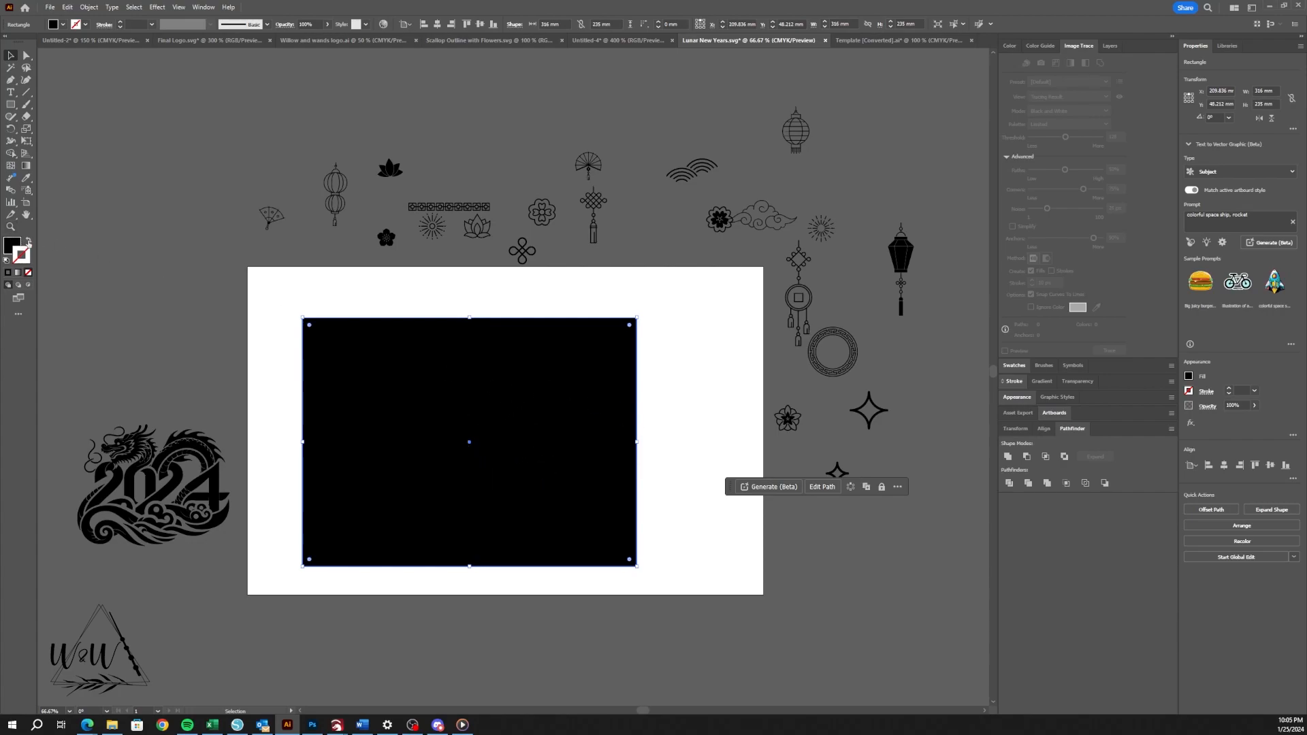
Swap the rectangle's fill and stroke to leave an unfilled black outline, and shift it slightly on the artboard.
left_click(29, 241)
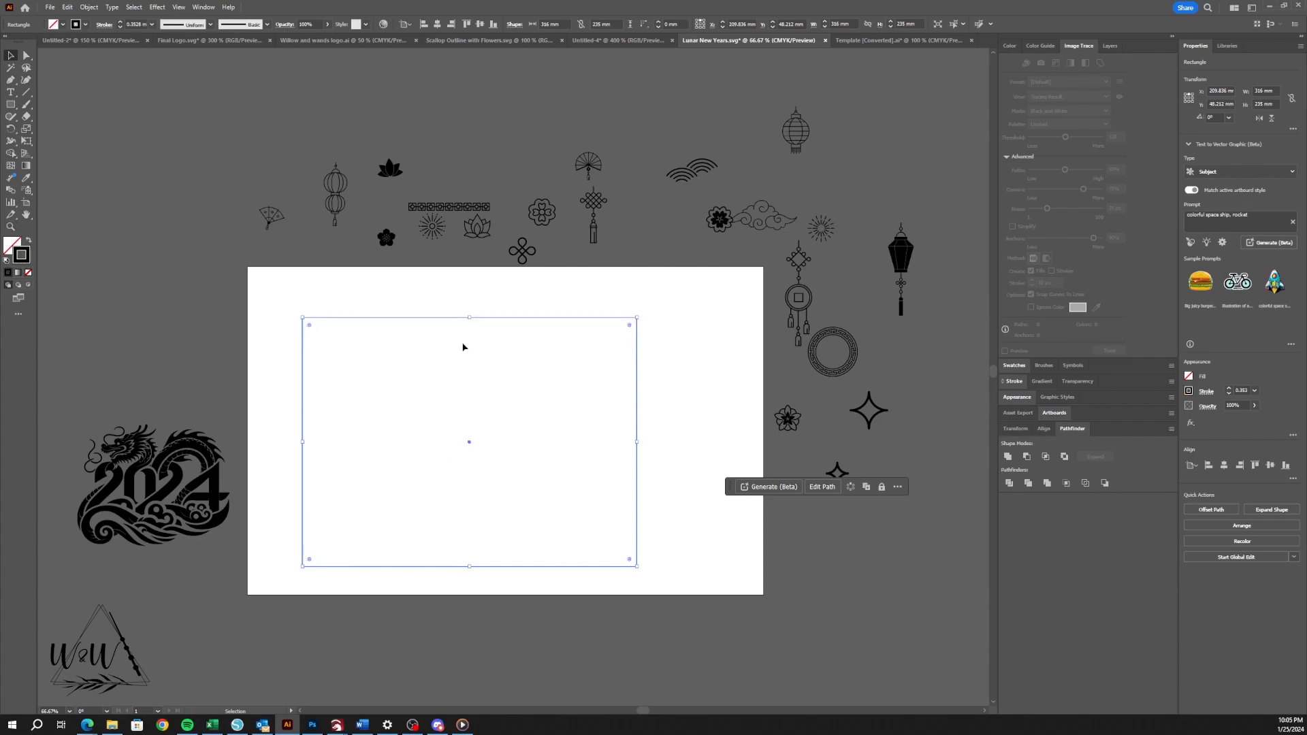
left_click_drag(455, 324, 463, 318)
left_click(726, 443)
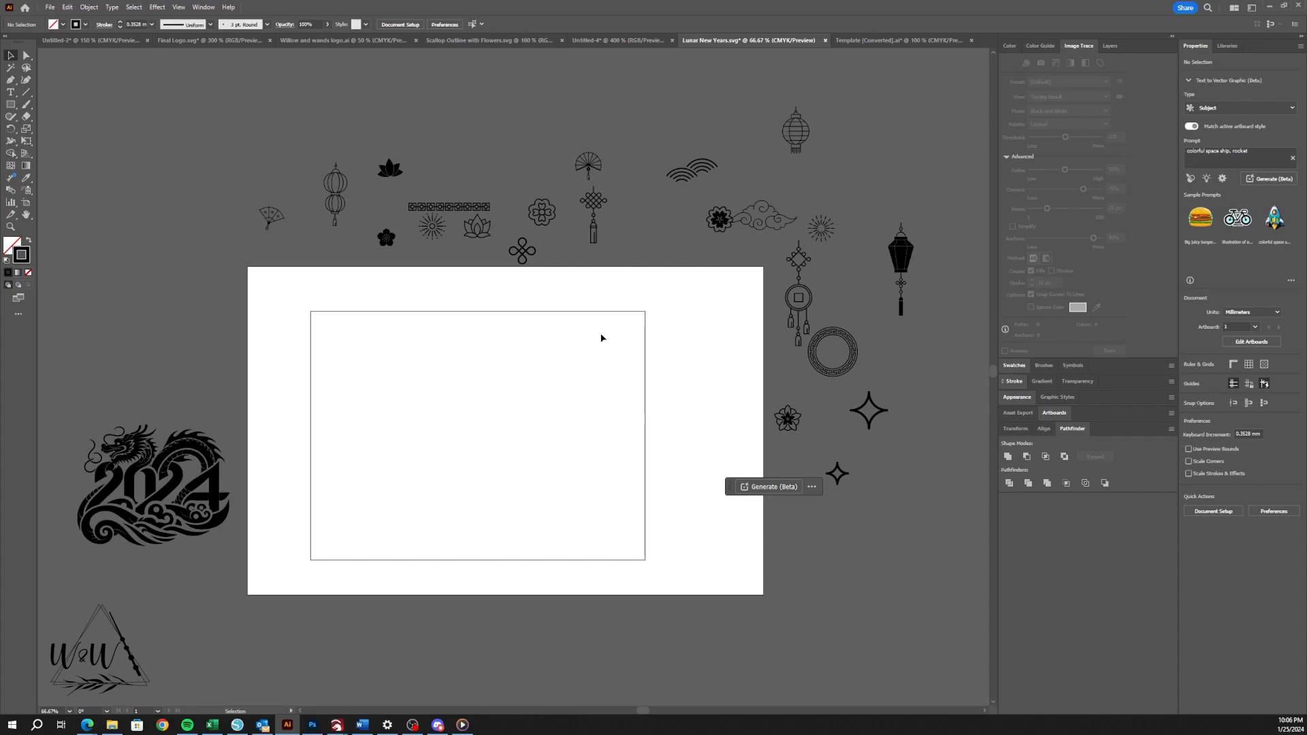
Move the 2024 dragon artwork into the rectangle outline, near its middle.
left_click_drag(205, 452, 600, 348)
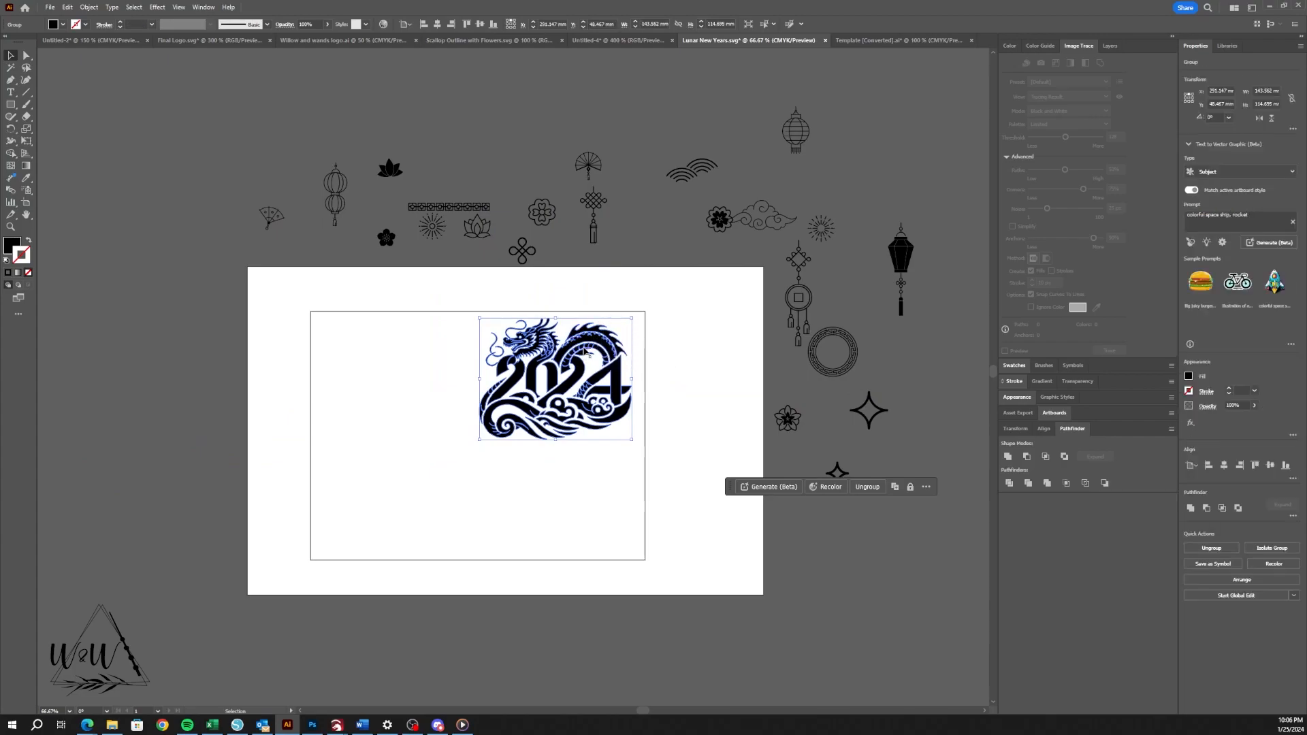
left_click_drag(592, 343, 538, 393)
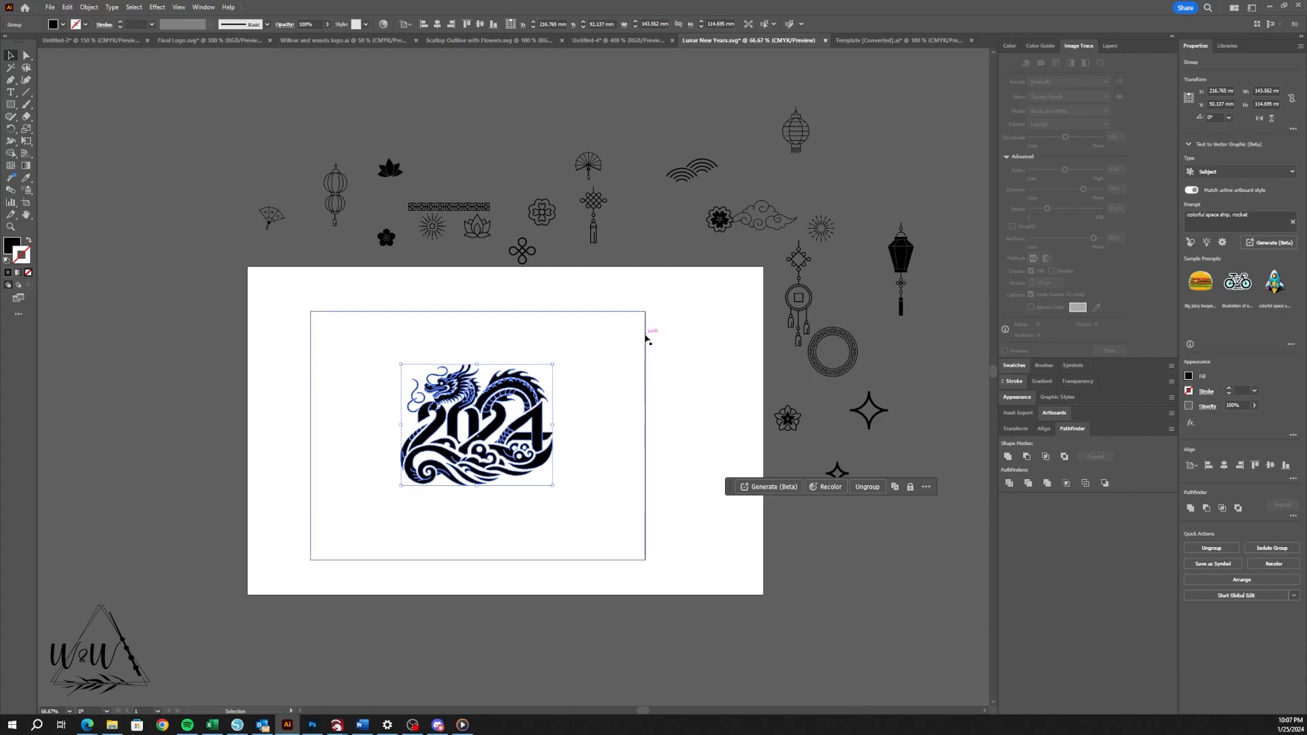
left_click_drag(535, 394, 449, 377)
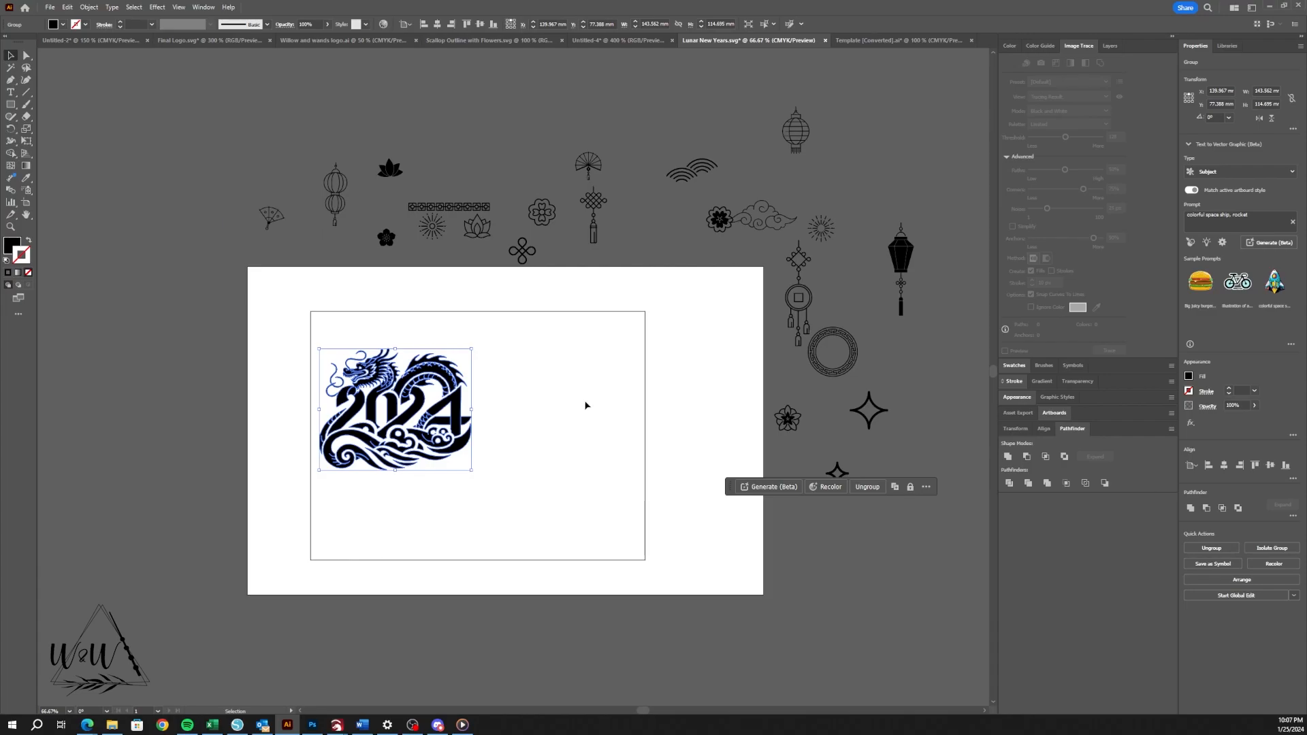
left_click_drag(456, 404, 539, 420)
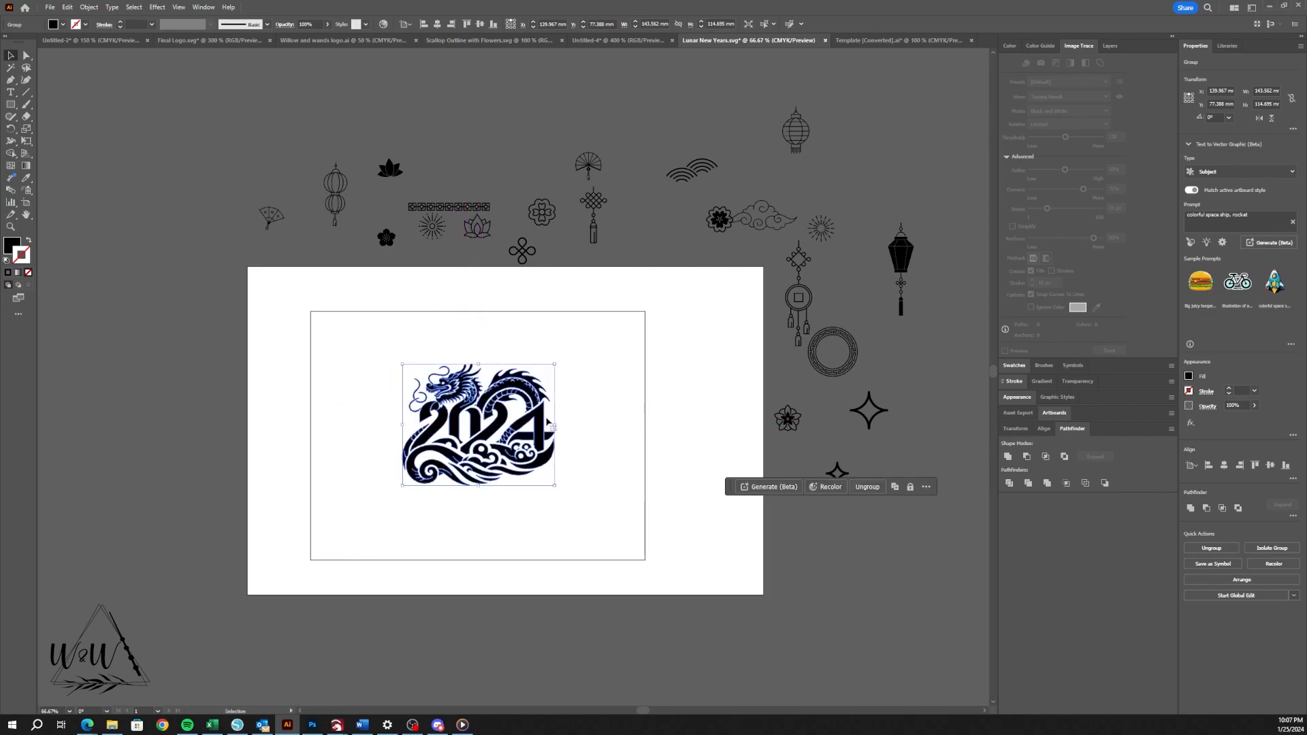
Align the dragon artwork and the rectangle on their horizontal and vertical centers.
left_click(645, 434, "shift")
left_click(437, 24)
left_click(481, 26)
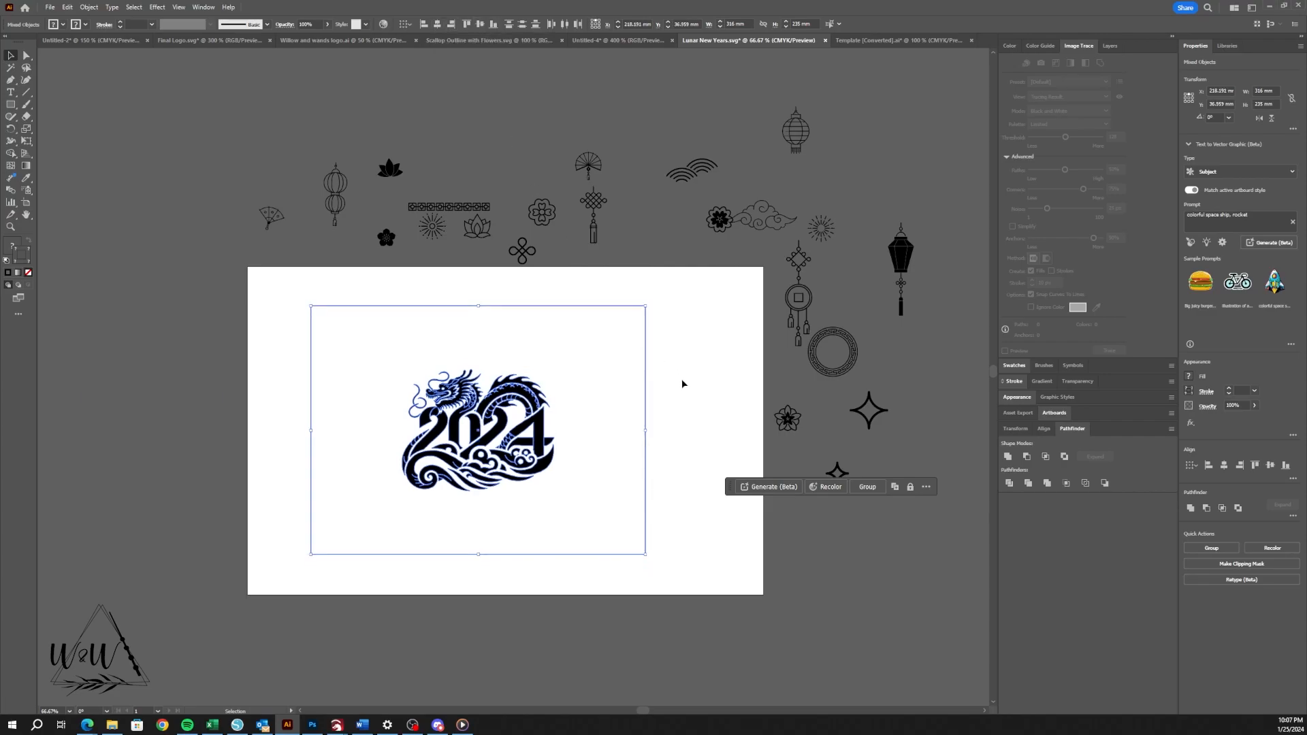
left_click(673, 394)
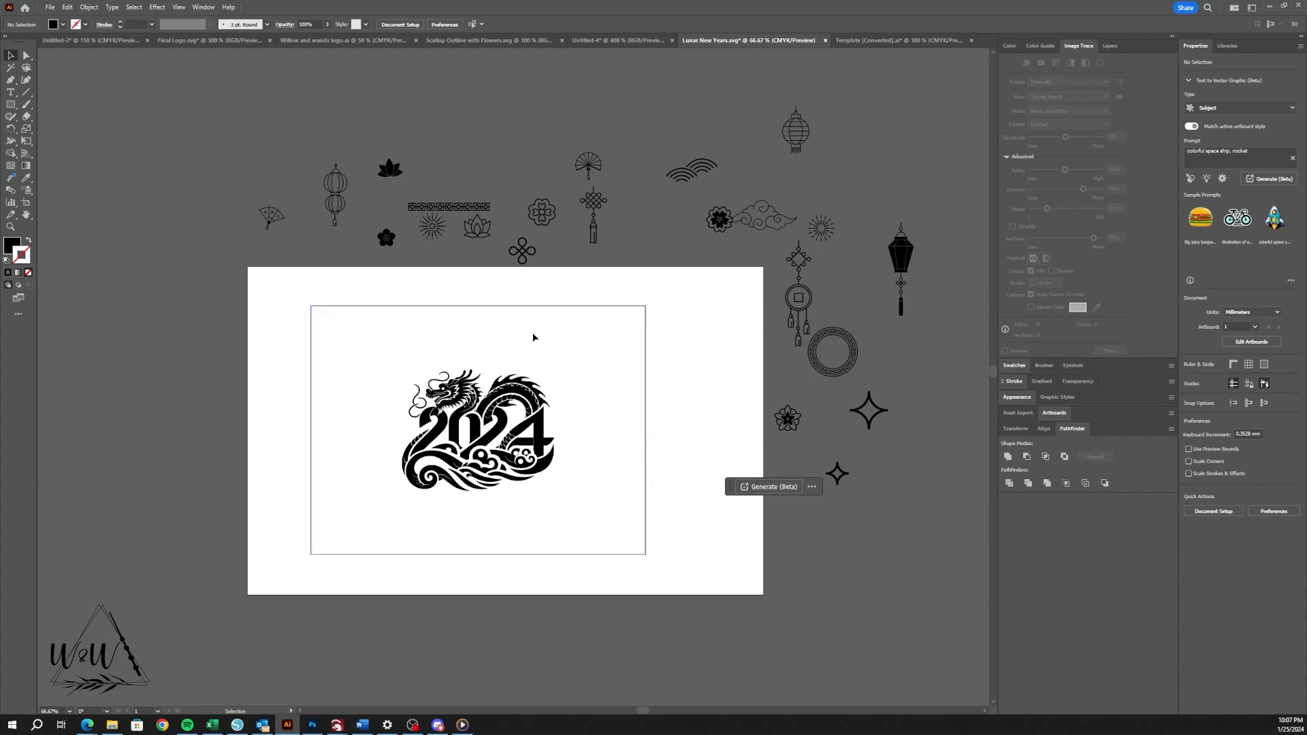
Arrange the three lanterns, the knot tassel and the coin charm in a row along the rectangle's top edge.
left_click_drag(600, 218, 606, 339)
left_click_drag(798, 271, 412, 319)
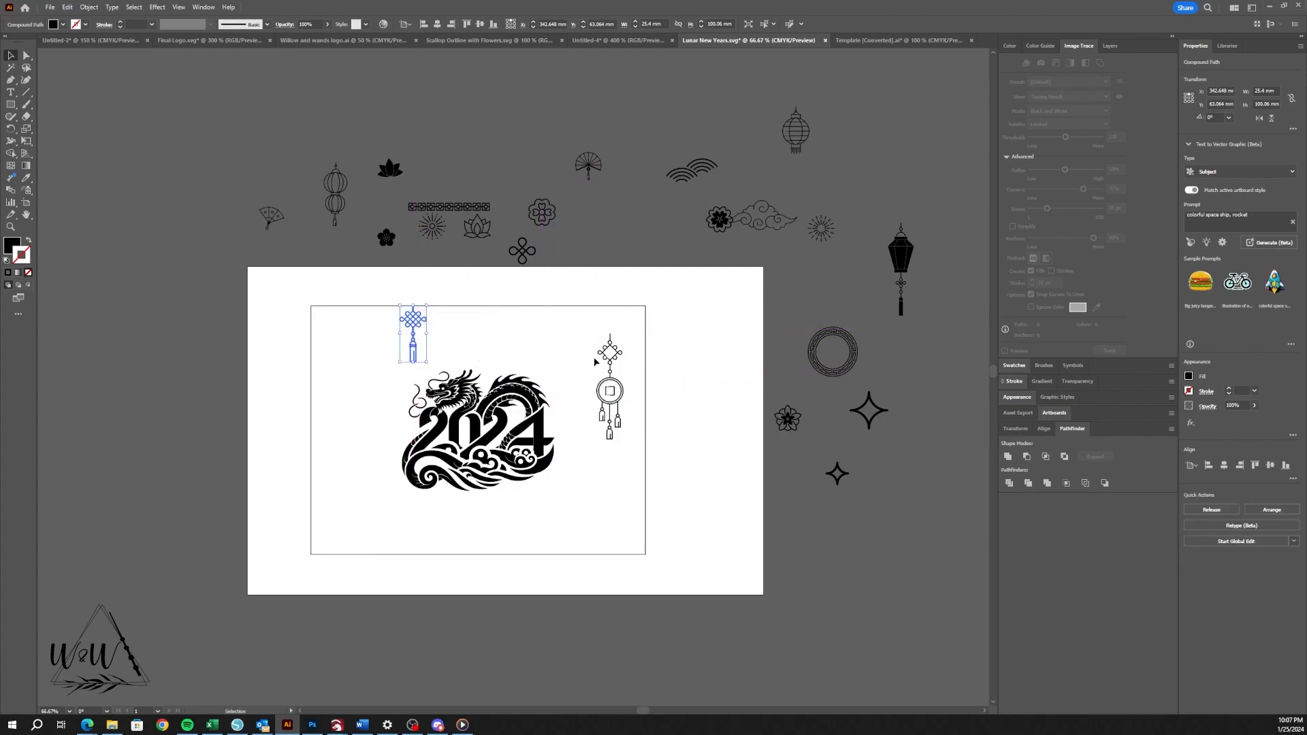
left_click_drag(618, 360, 607, 333)
left_click_drag(900, 258, 347, 337)
left_click_drag(335, 197, 485, 341)
left_click_drag(795, 134, 366, 378)
left_click_drag(485, 330, 551, 328)
left_click_drag(416, 329, 482, 330)
left_click_drag(372, 375, 348, 345)
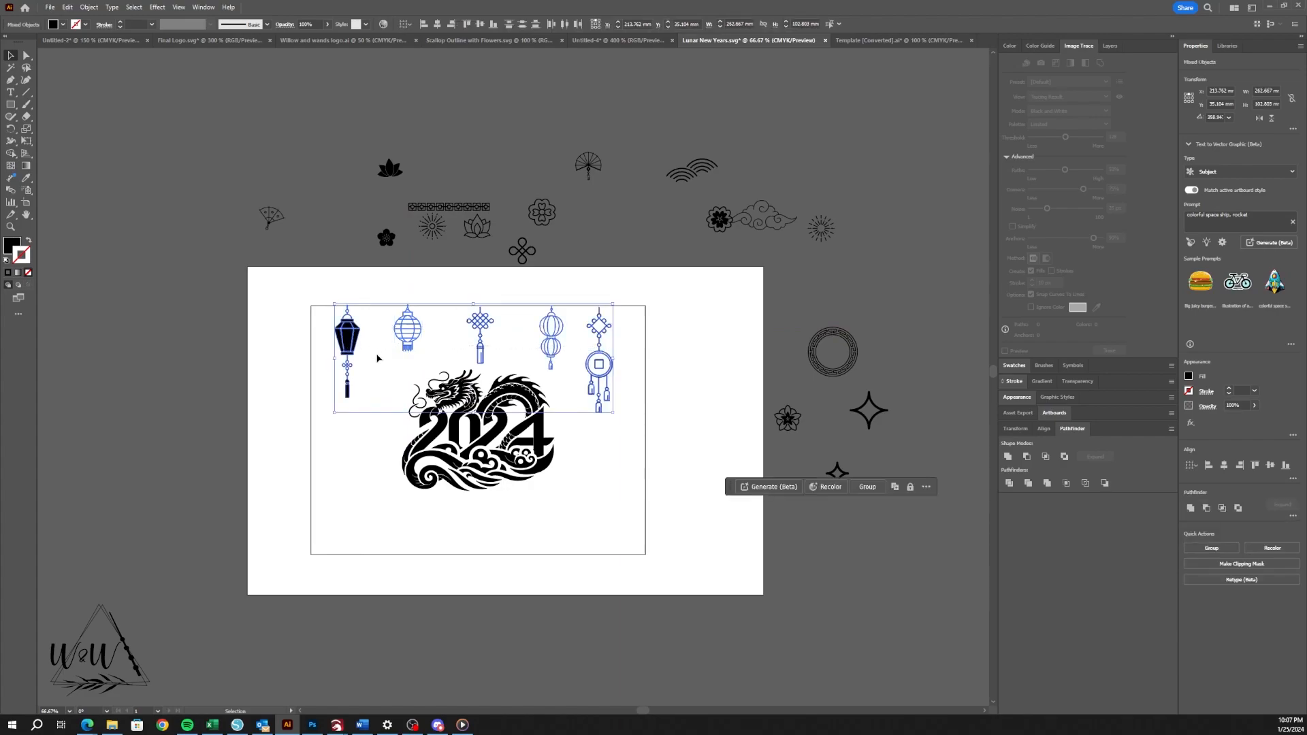
Distribute the five hanging ornaments evenly by their horizontal centers and align their top edges.
left_click(565, 25)
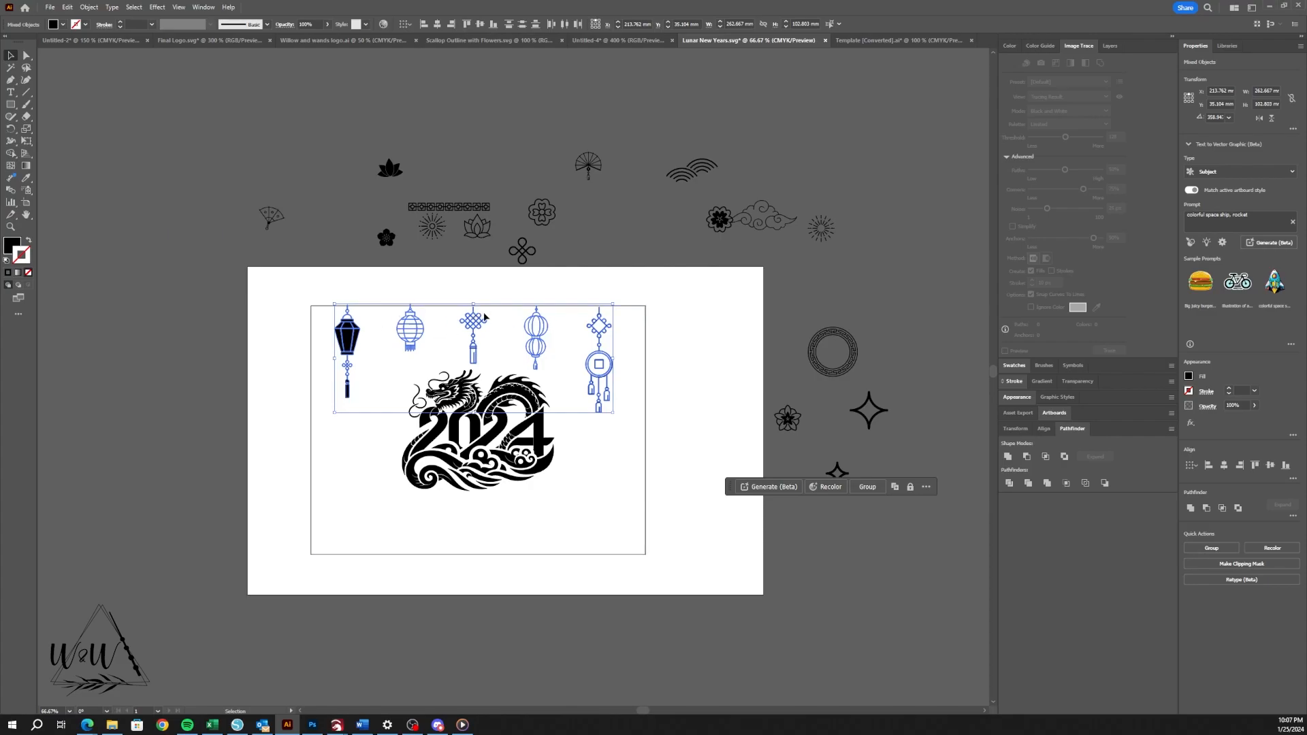
left_click(466, 24)
scroll(669, 372, "up", 1)
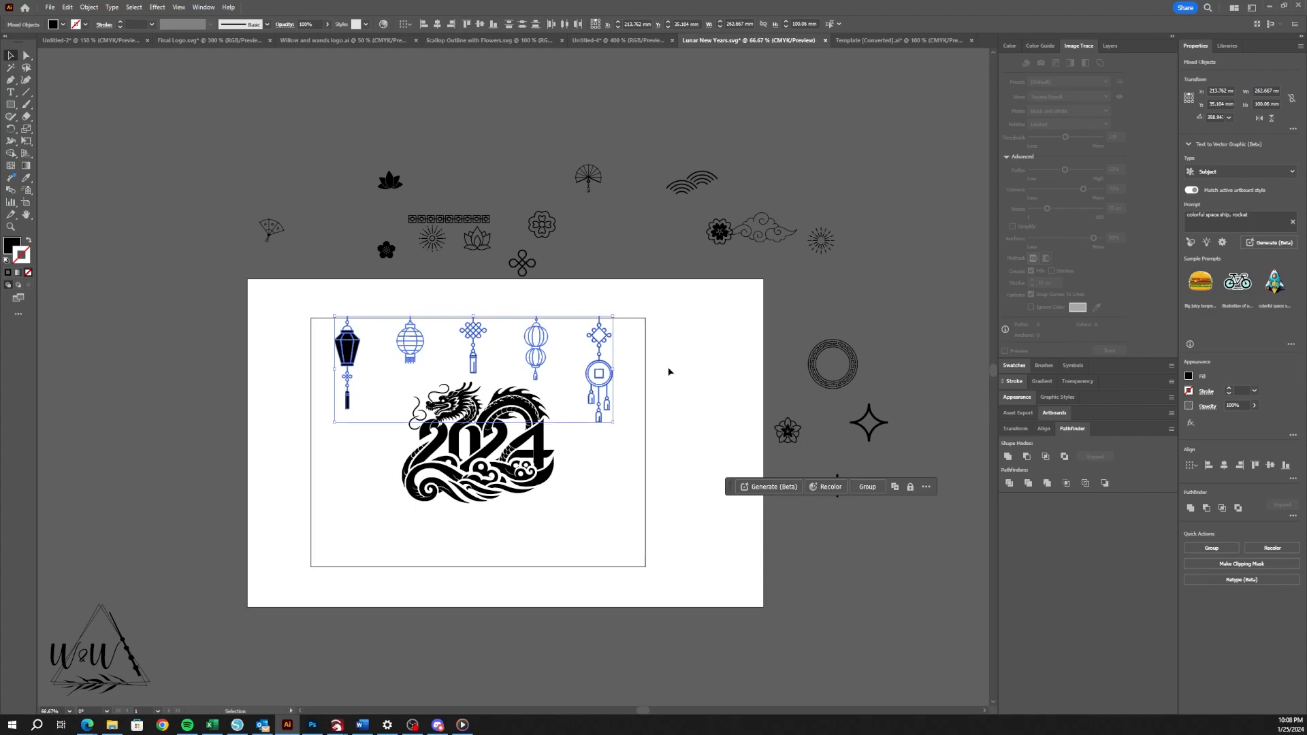
Snap the row of hanging ornaments to the rectangle's top edge and group the five ornaments.
scroll(668, 371, "up", 4)
left_click_drag(485, 295, 949, 439)
left_click_drag(541, 300, 542, 309)
scroll(652, 371, "down", 3)
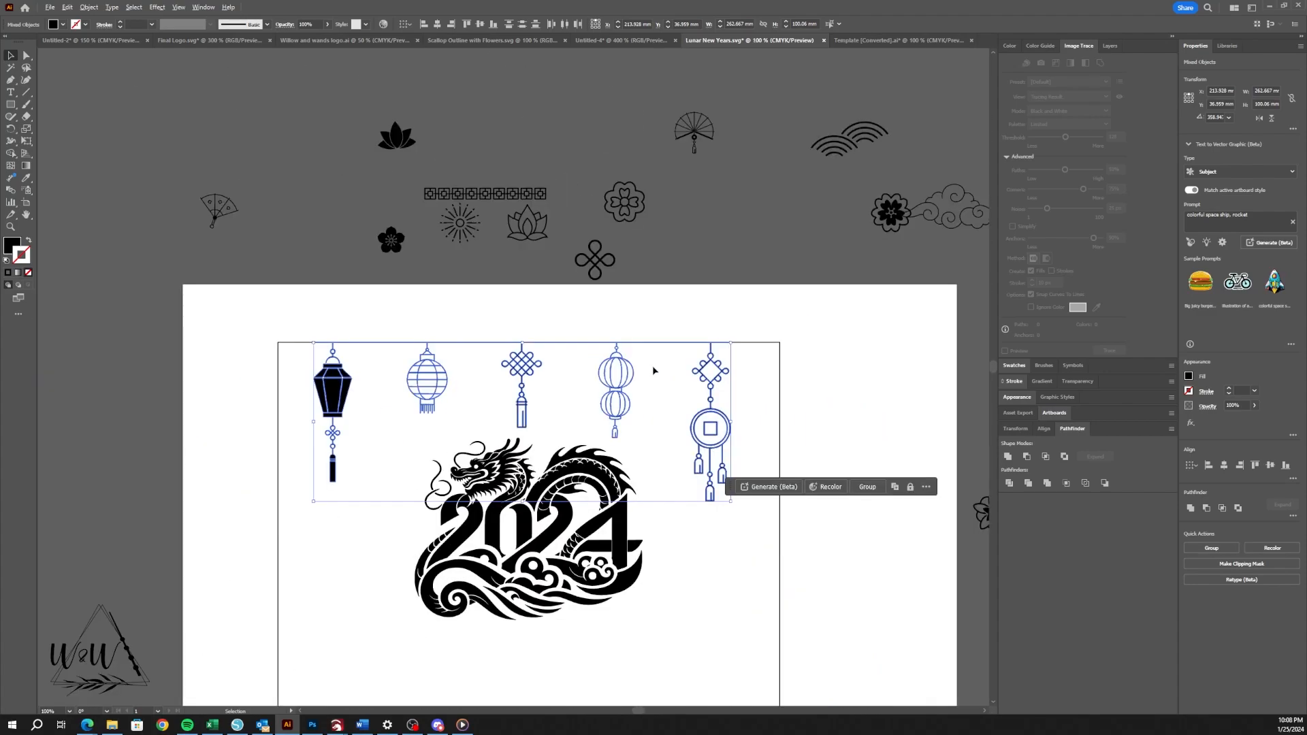
key("ctrl+g")
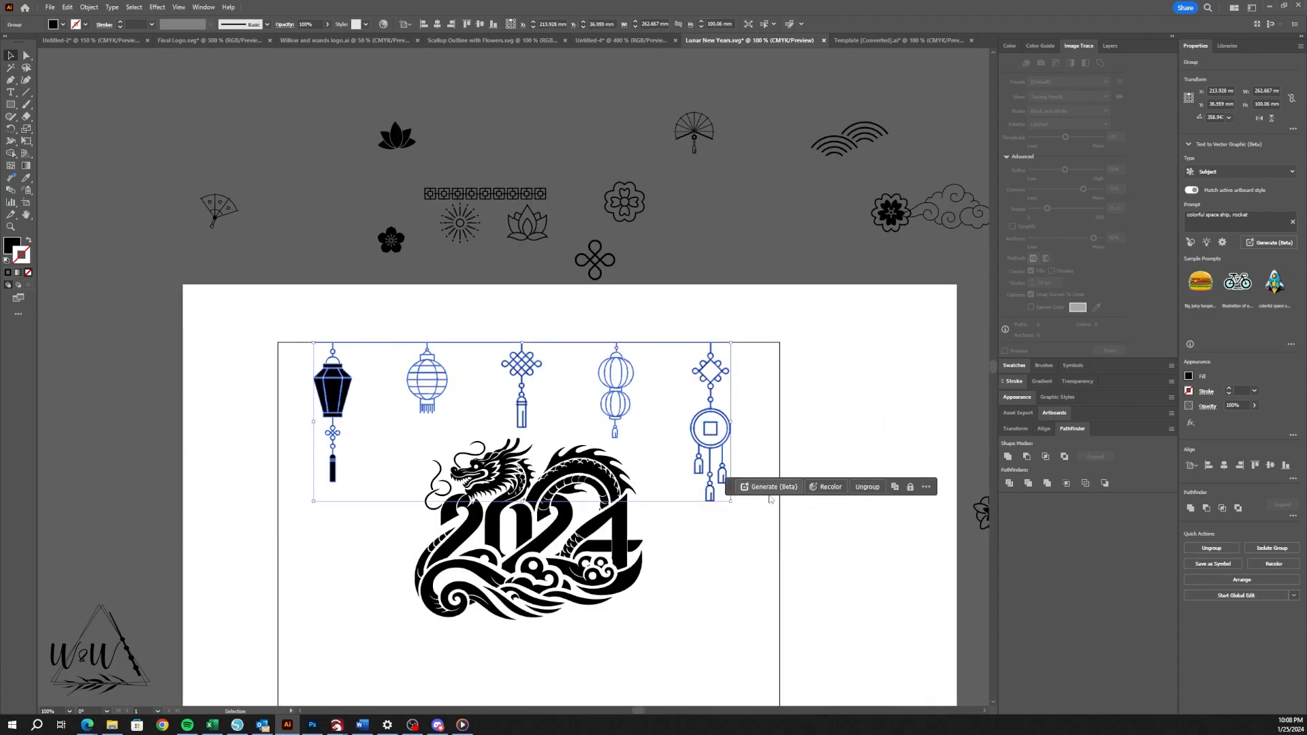
Align the hanging ornament group, the dragon artwork and the rectangle on their horizontal centers.
left_click(780, 529, "shift")
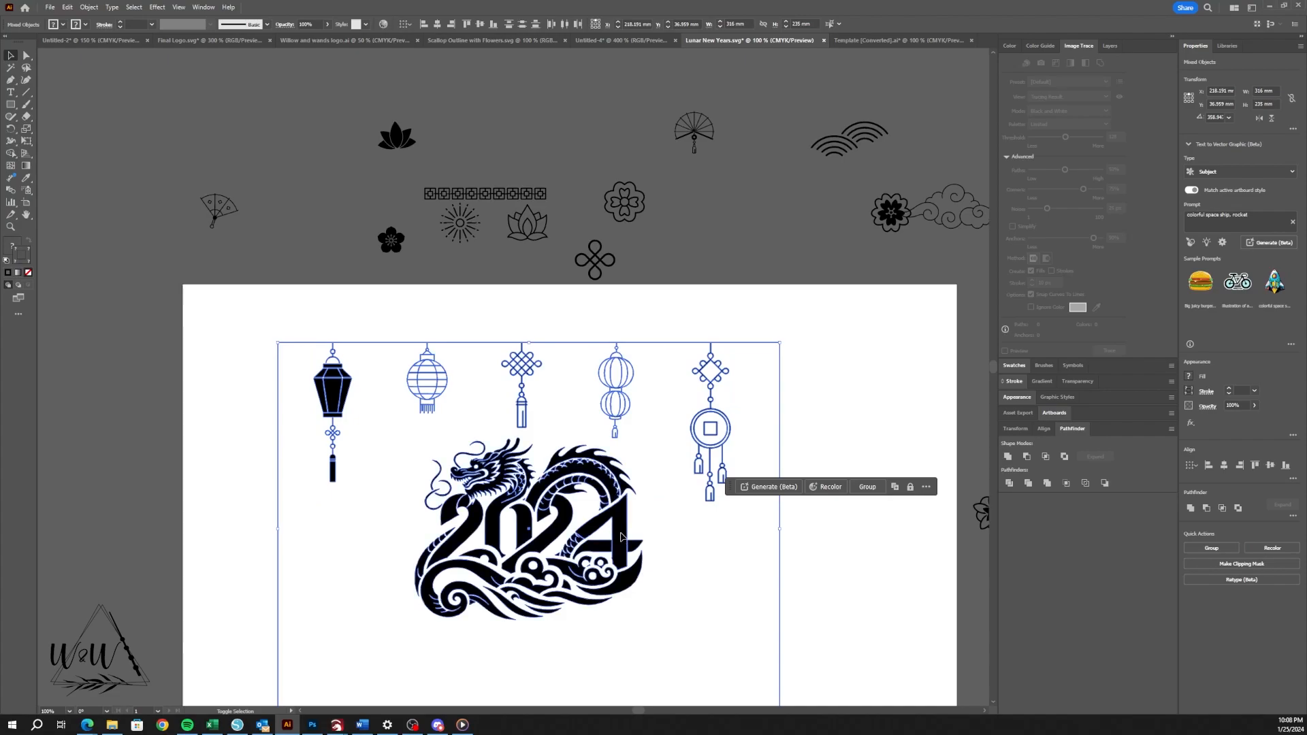
left_click(442, 26)
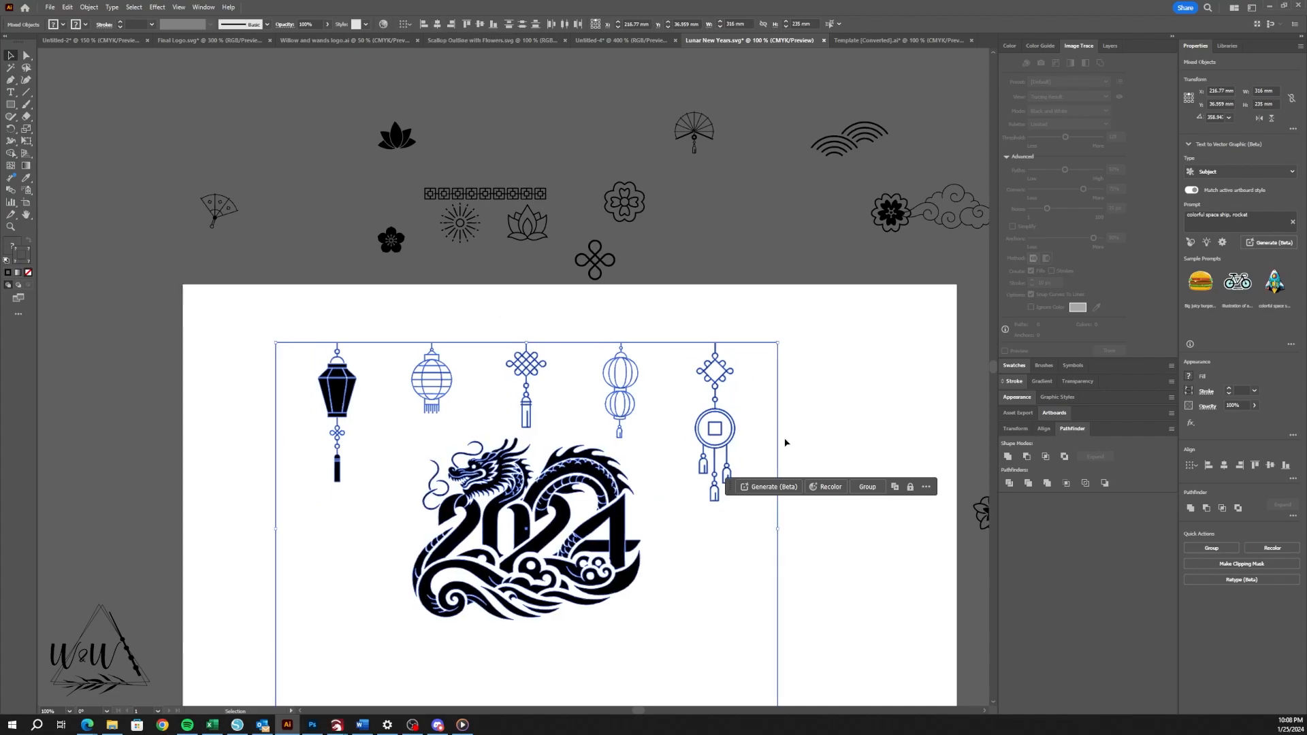
scroll(814, 407, "down", 3)
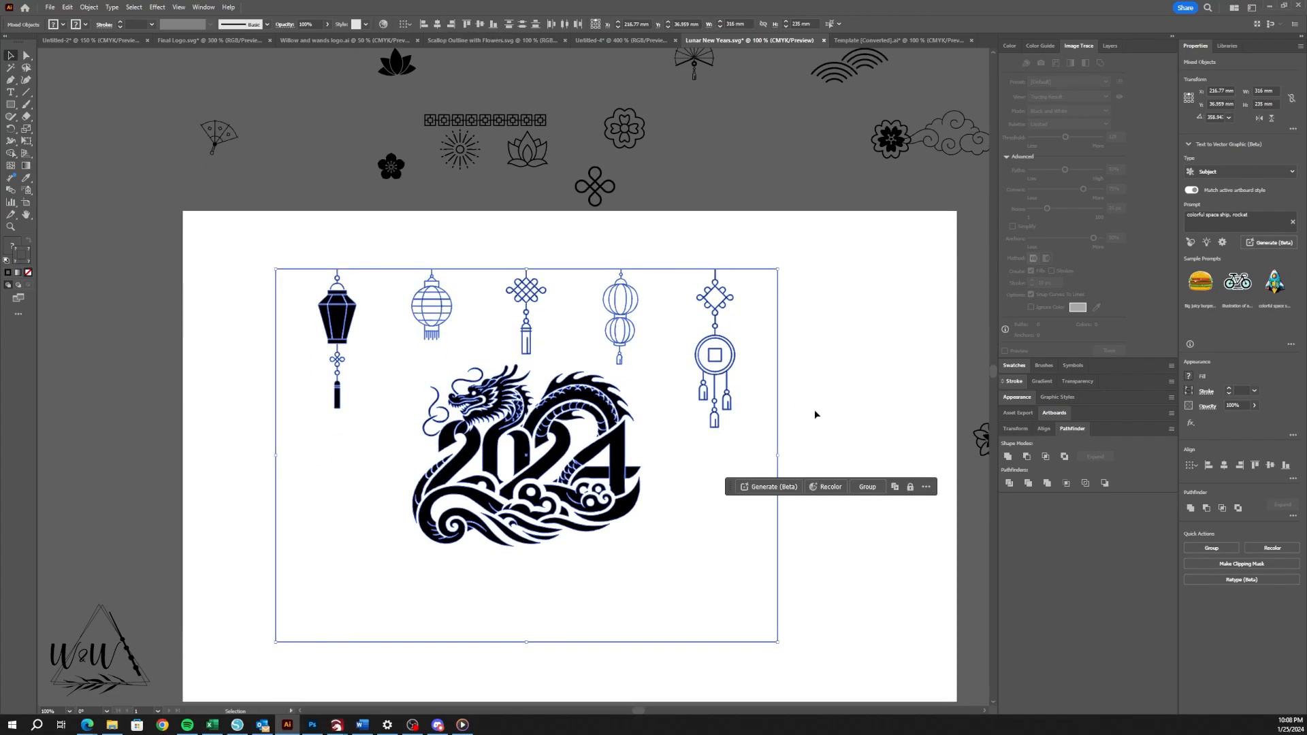
scroll(814, 411, "down", 3)
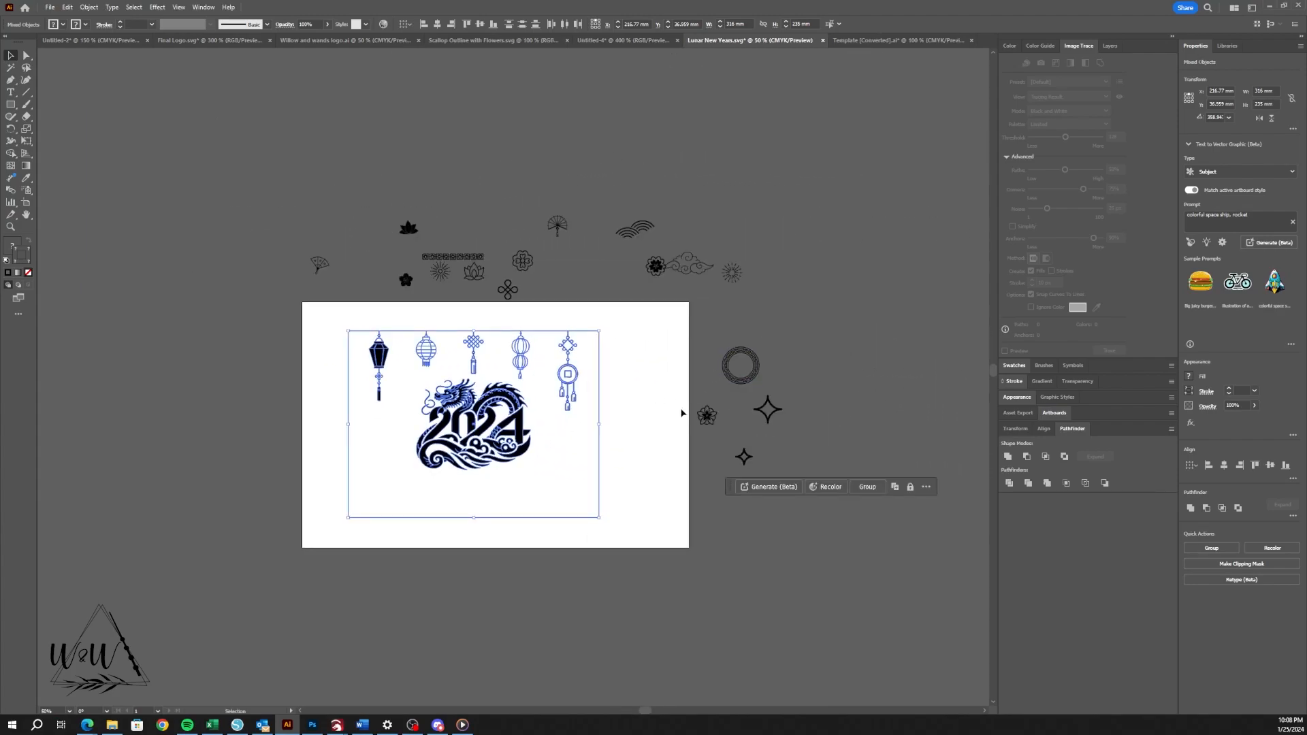
scroll(681, 409, "up", 1)
left_click(610, 375)
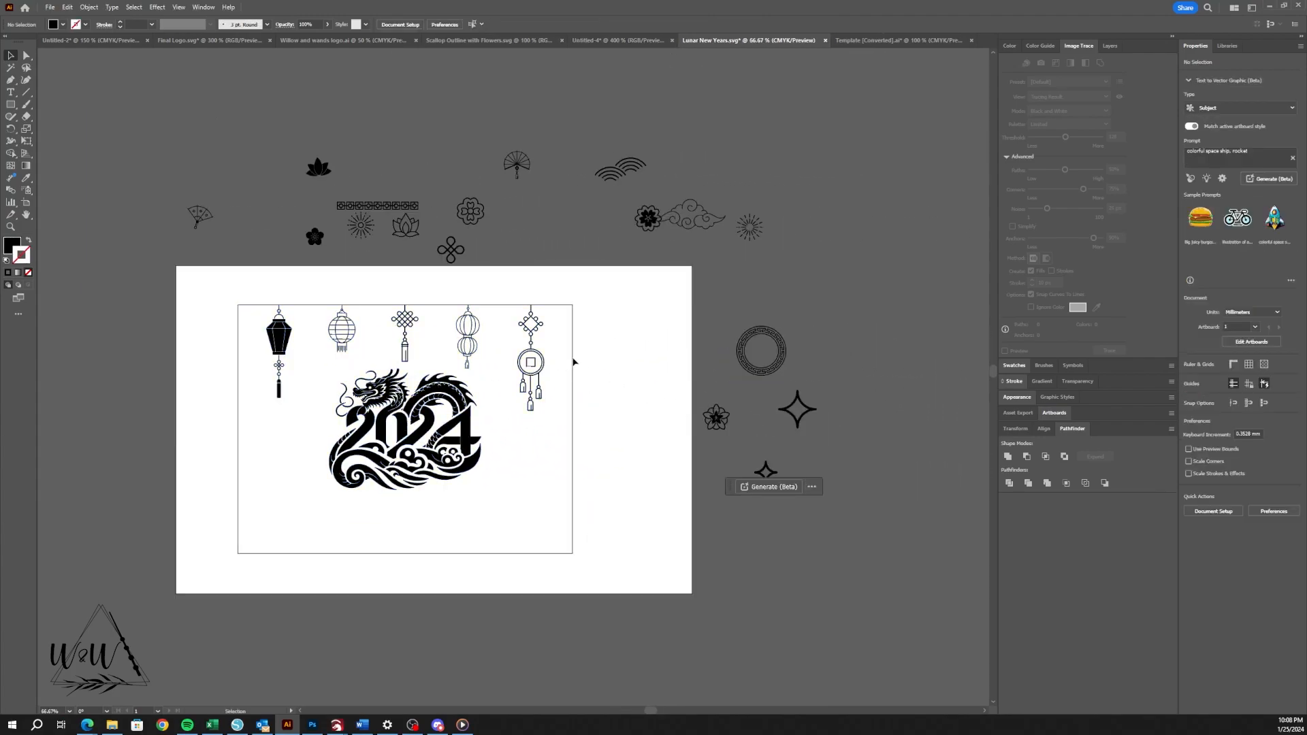
left_click(543, 362)
left_click(578, 381)
Move the geometric border strip above the artboard up and away from the sunburst and lotus motifs.
left_click_drag(300, 414, 394, 420)
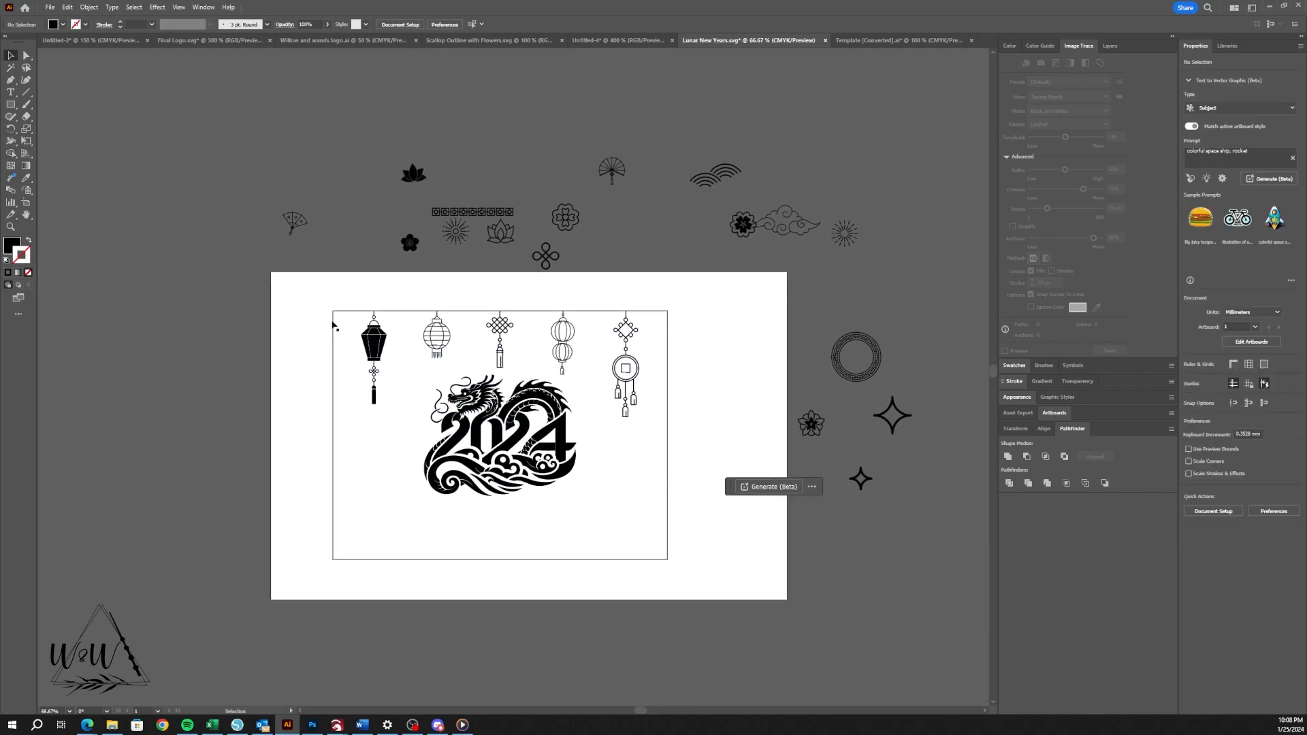
left_click(464, 234)
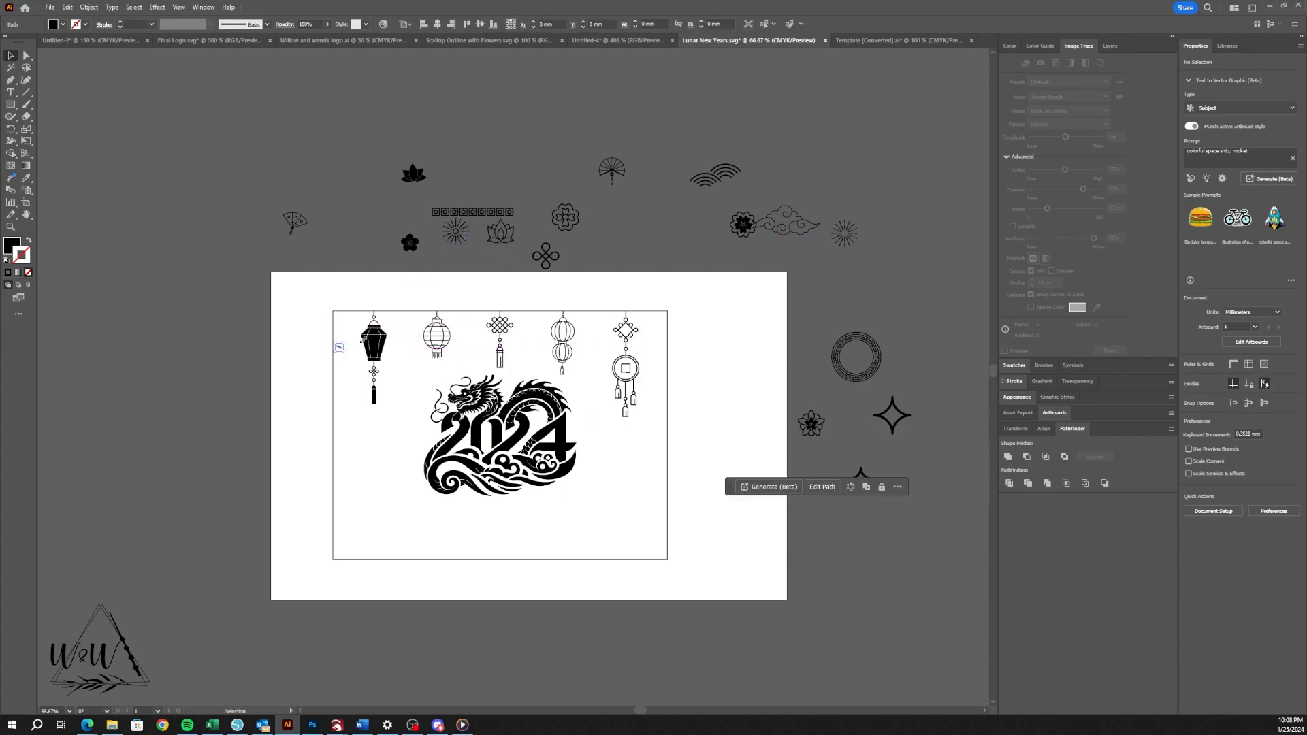
left_click_drag(445, 211, 477, 166)
Place the sunburst, small blossom, lotus, looped knot, folding fan and large flower in a column along the rectangle's left edge.
left_click(456, 230)
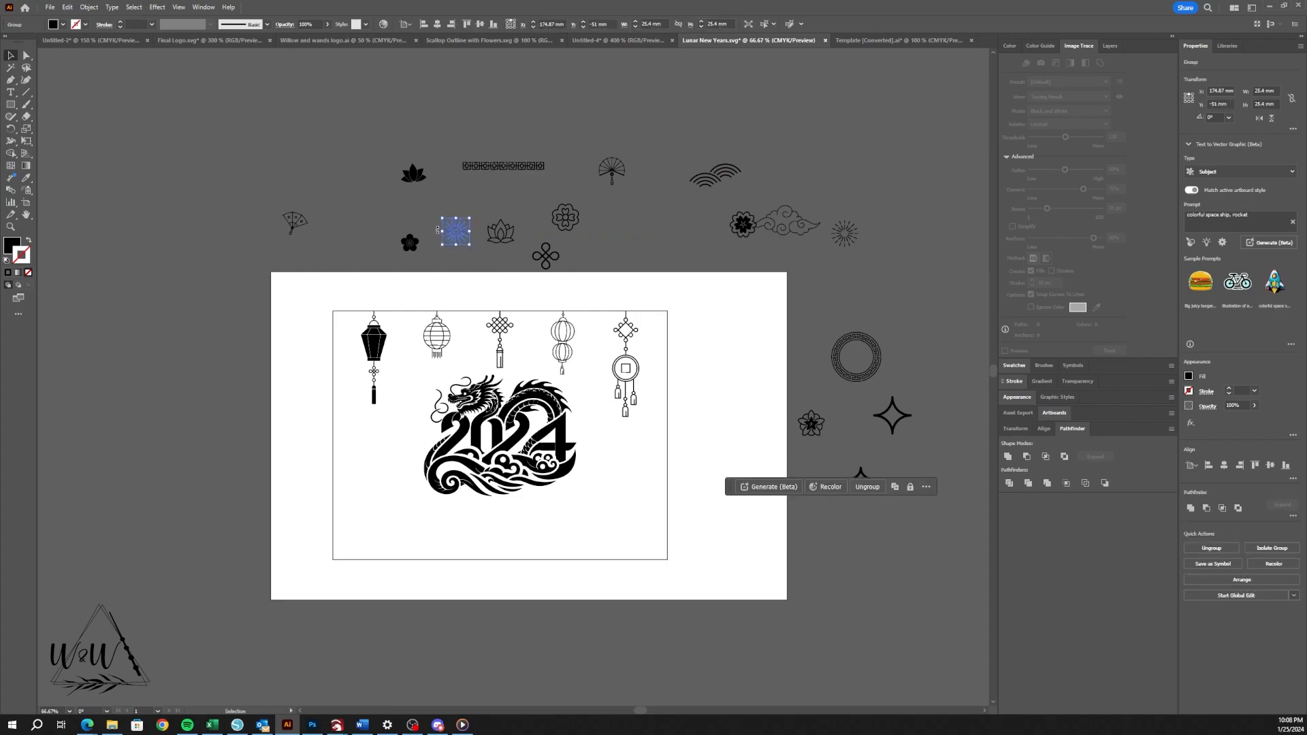
left_click_drag(462, 233, 345, 333)
left_click_drag(410, 243, 344, 369)
left_click_drag(495, 240, 352, 388)
left_click_drag(545, 256, 351, 453)
left_click_drag(297, 220, 332, 481)
left_click_drag(810, 423, 342, 532)
left_click_drag(331, 483, 331, 490)
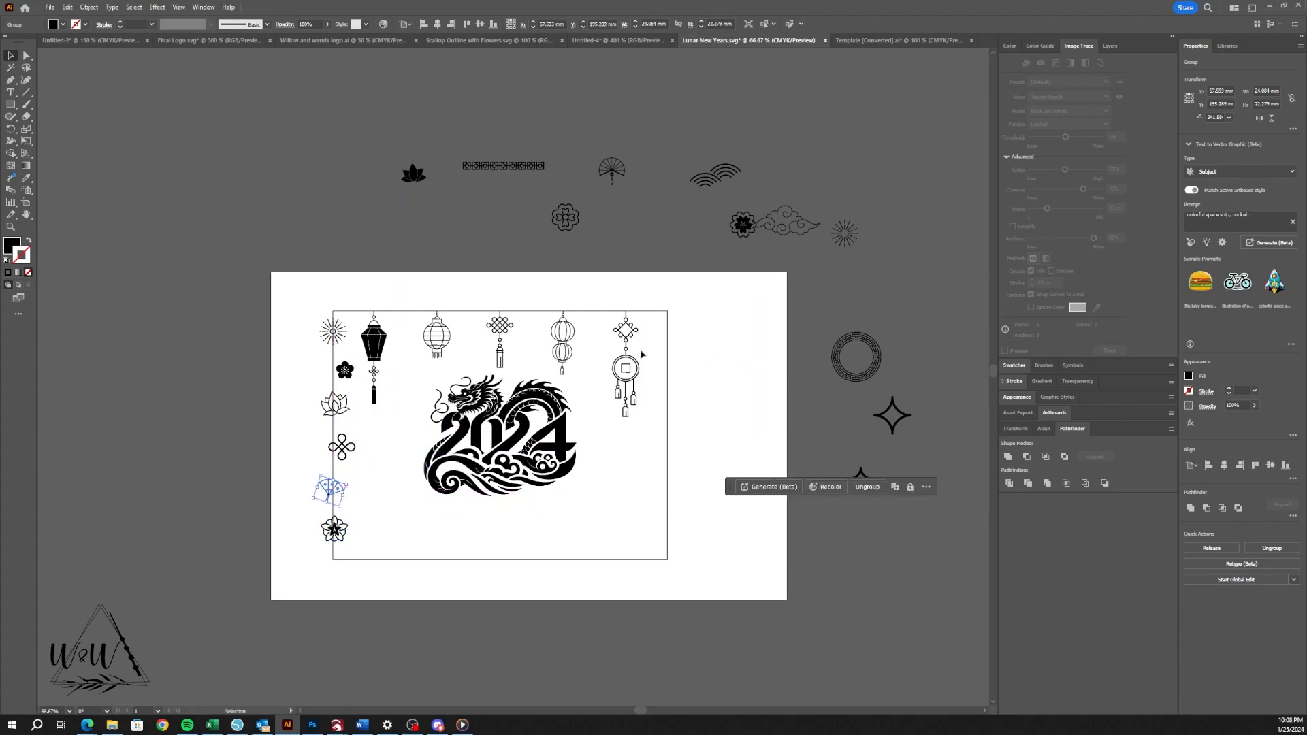
left_click(377, 434)
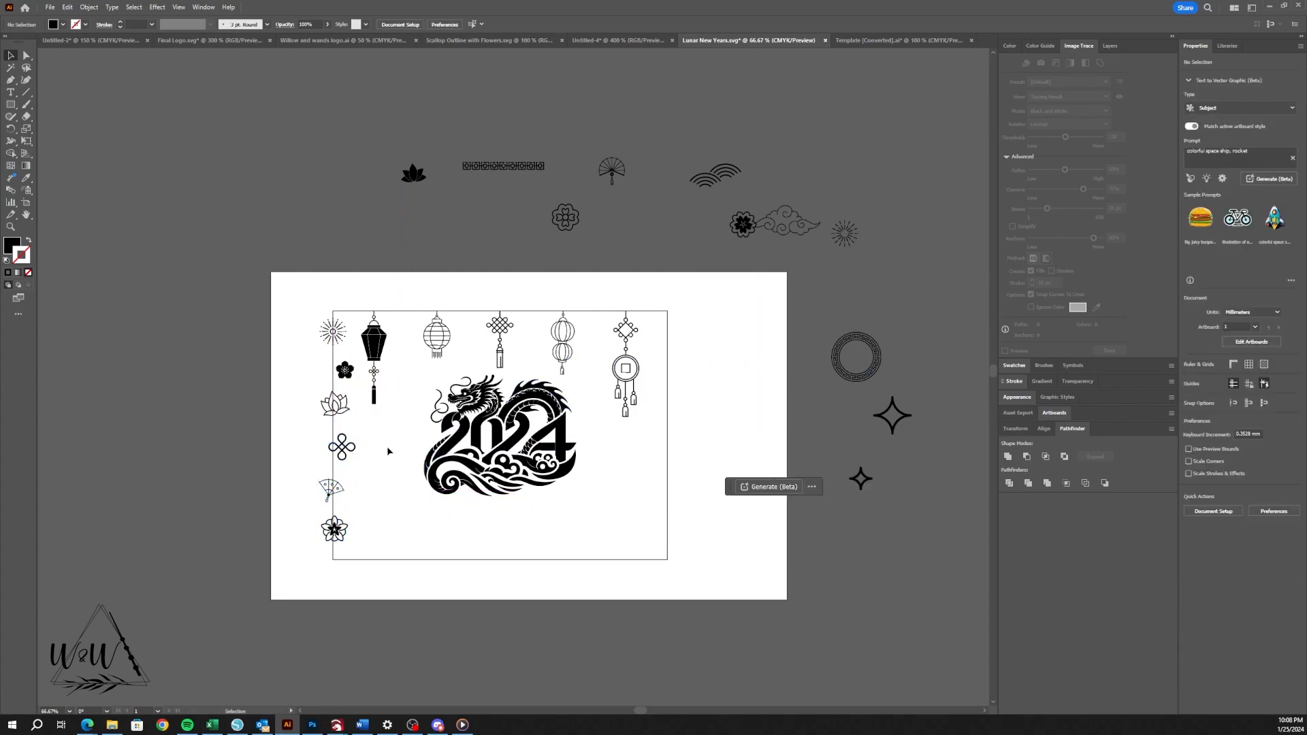
Try to copy the left-edge motifs together with the rectangle over to the rectangle's right edge.
left_click_drag(353, 574, 311, 393)
left_click_drag(294, 311, 291, 300)
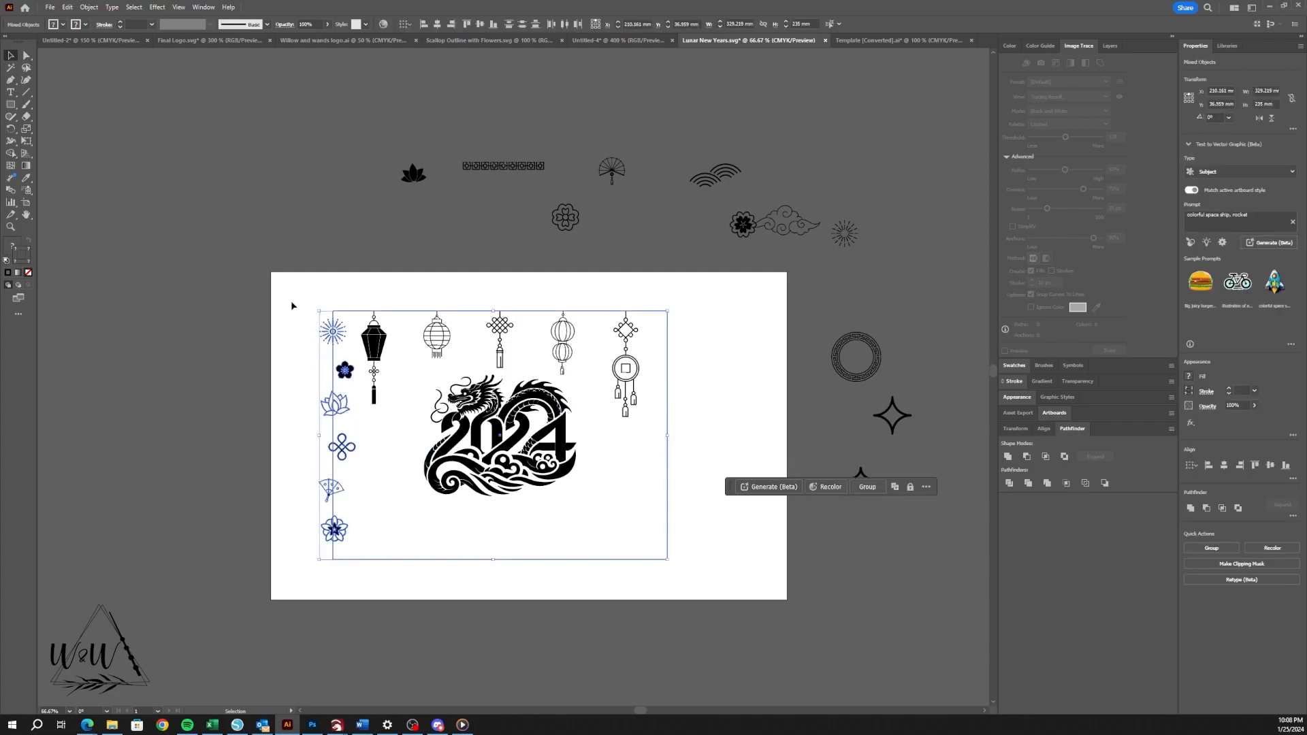
left_click_drag(726, 495, 566, 658)
left_click_drag(317, 386, 693, 315)
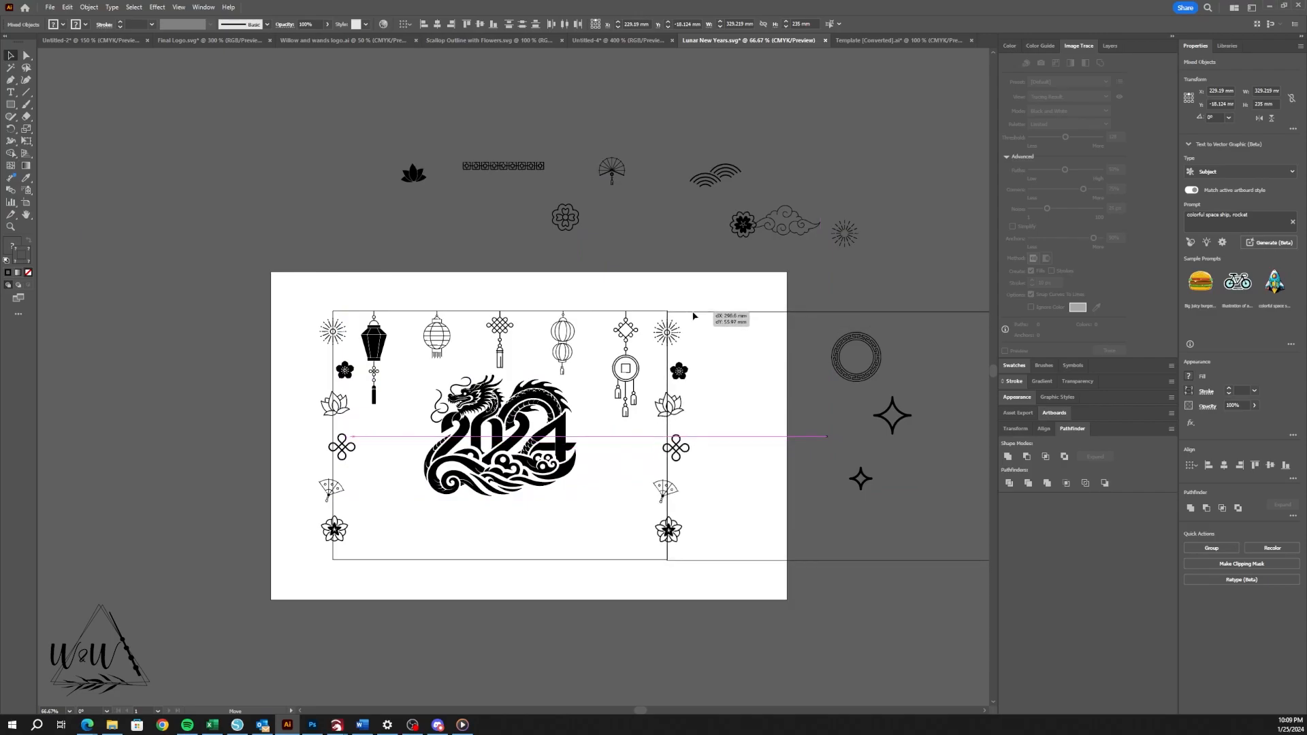
key("Delete")
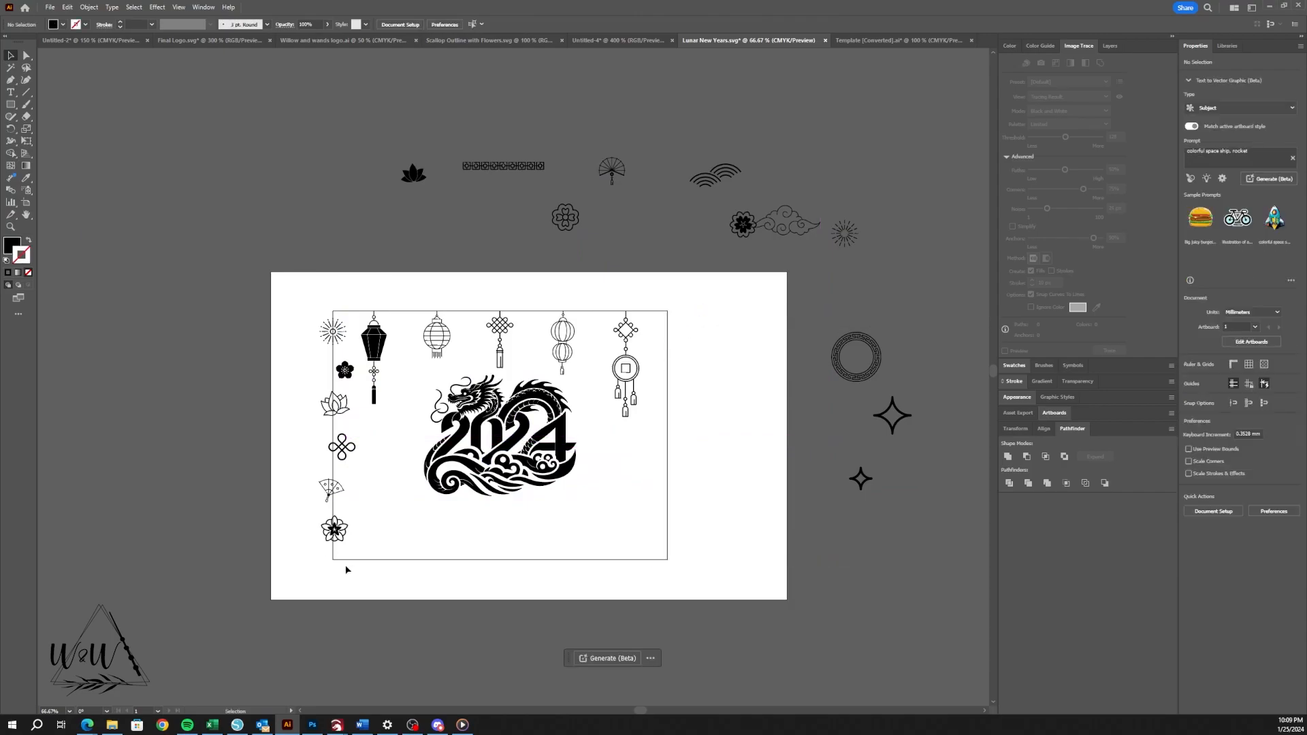
Copy the six left-edge motifs, without the rectangle, 316 mm to the right onto the rectangle's right edge.
left_click(319, 311)
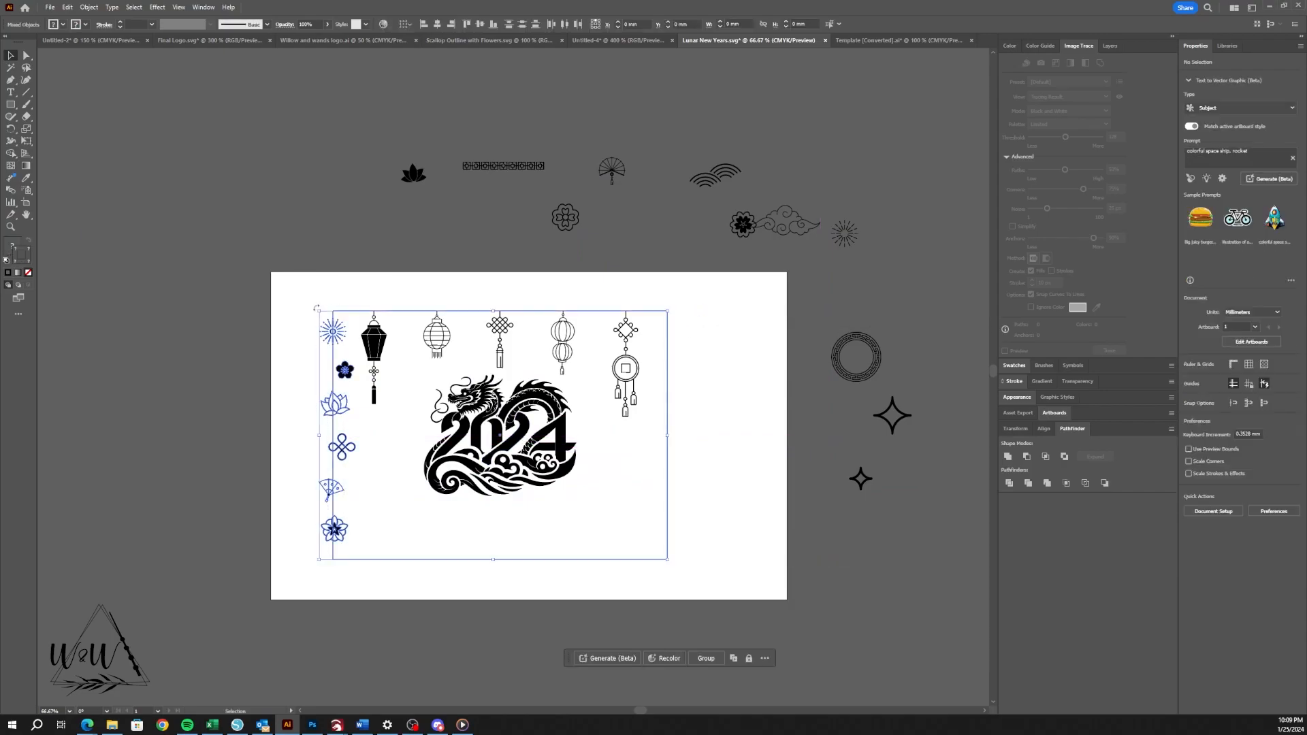
left_click(358, 312, "shift")
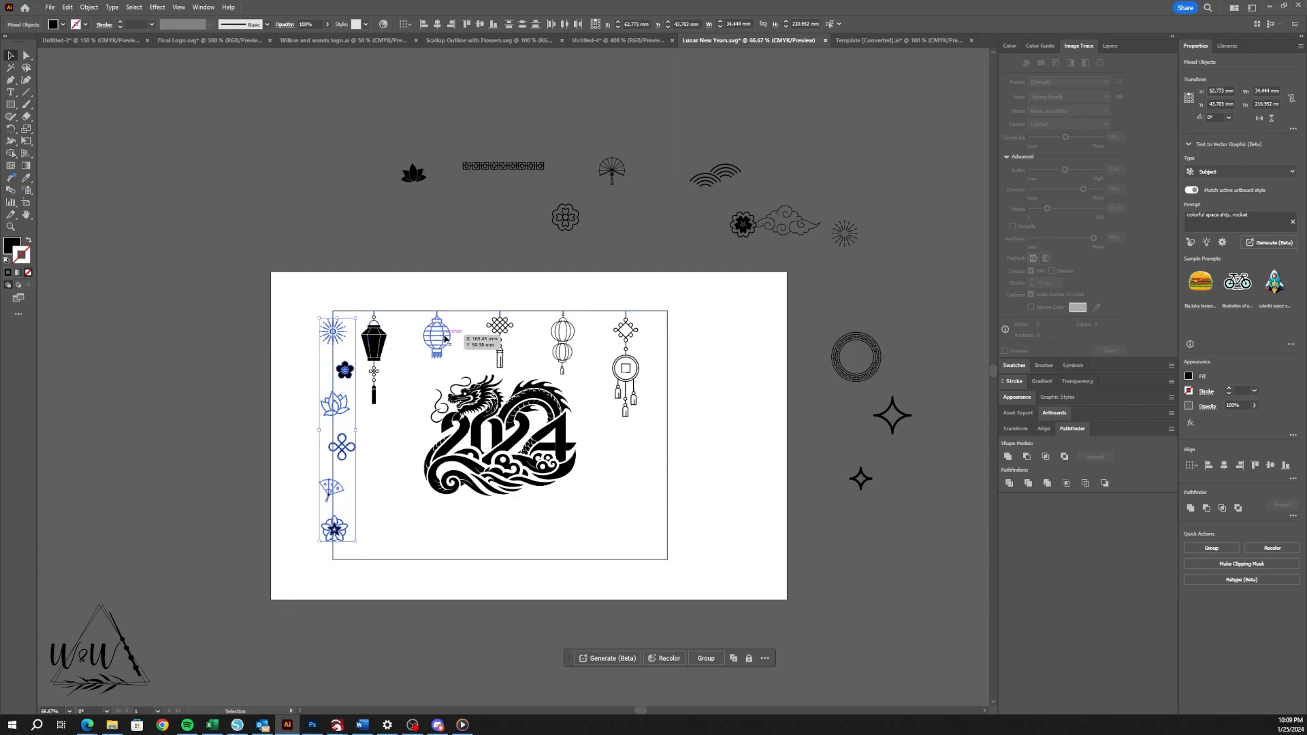
key("a")
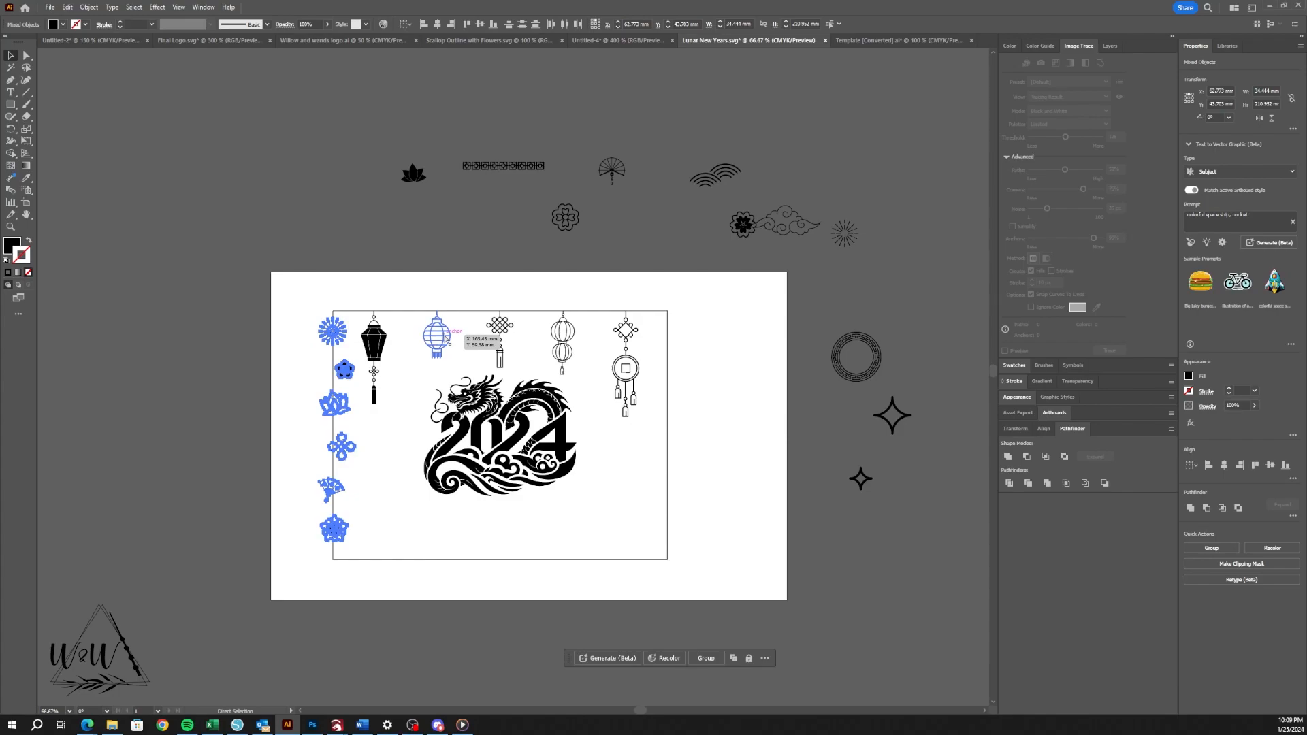
key("v")
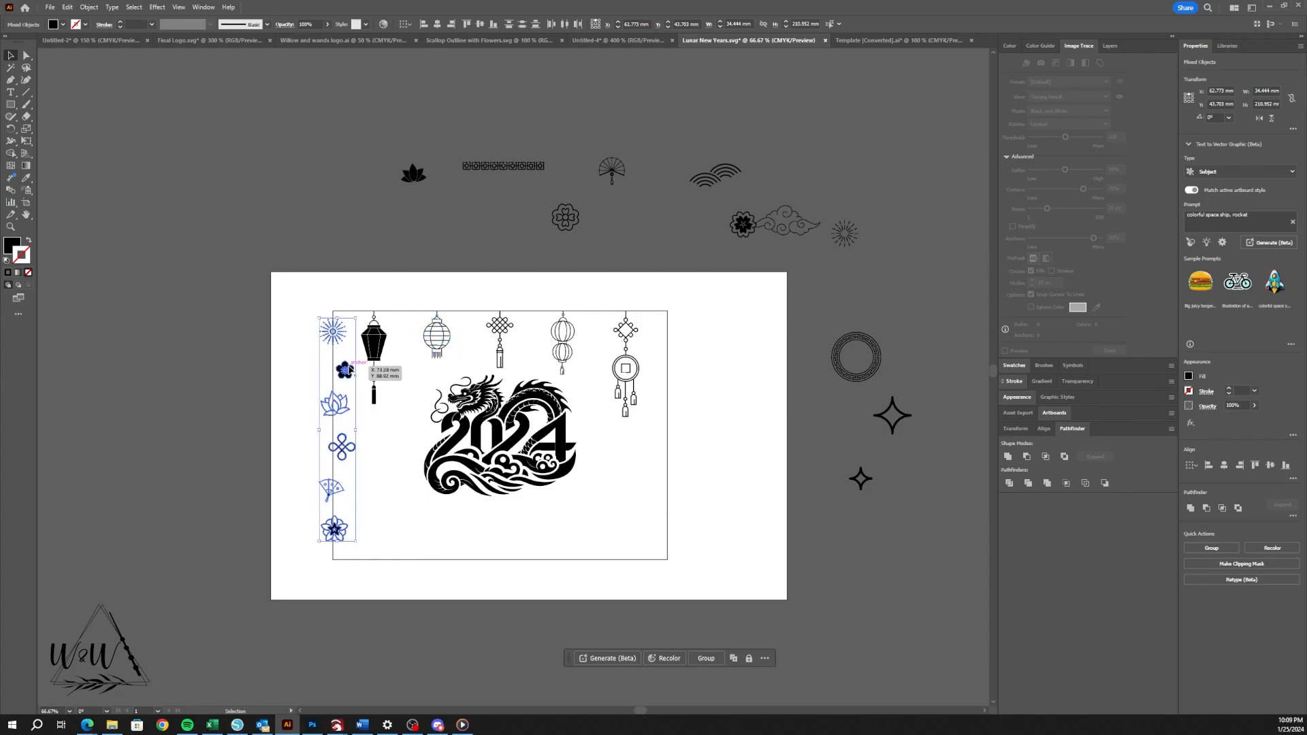
left_click_drag(349, 370, 244, 392)
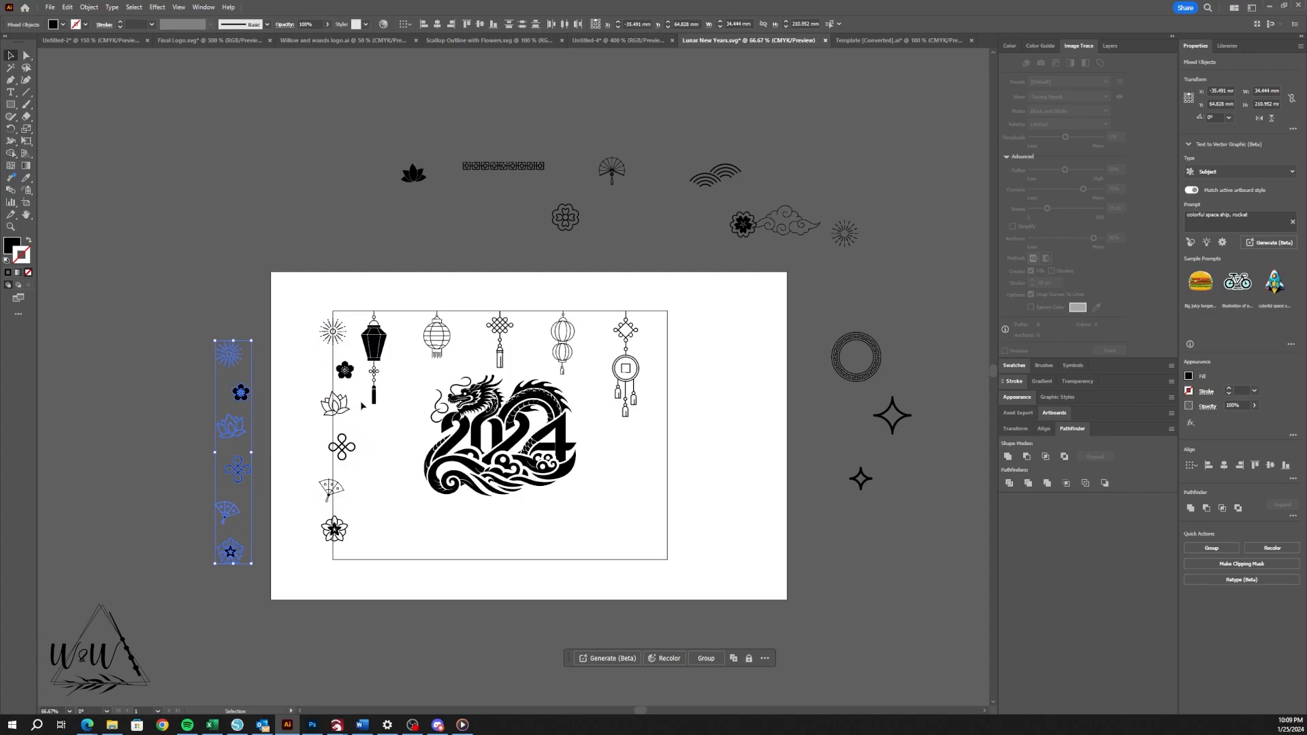
key("ctrl+z")
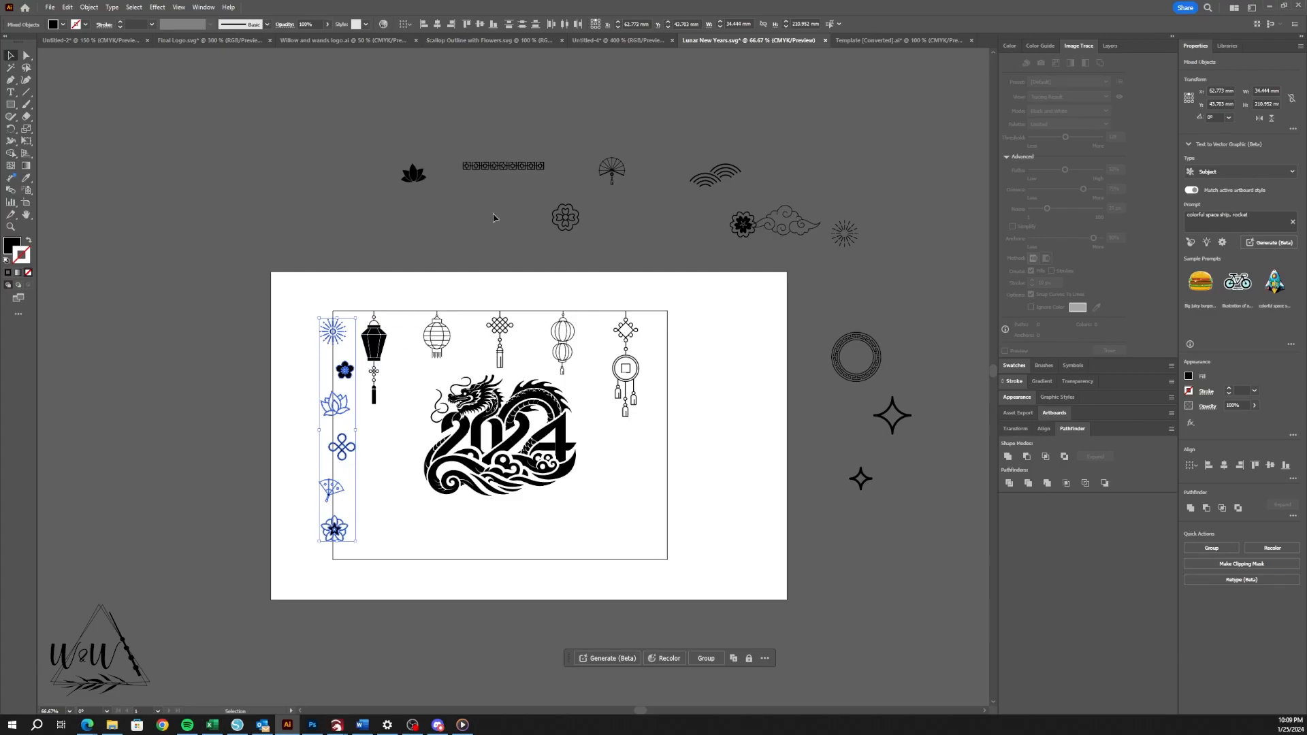
left_click(638, 24)
key("alt+Return")
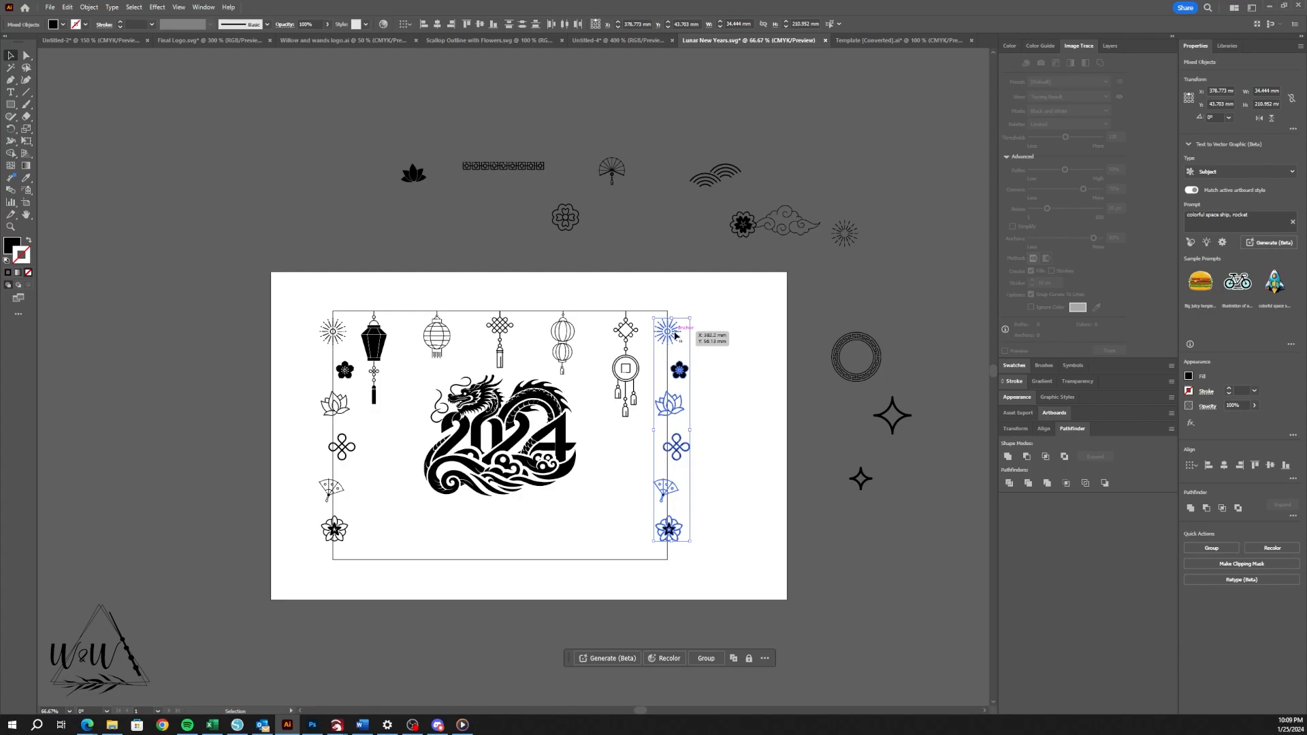
left_click(749, 367)
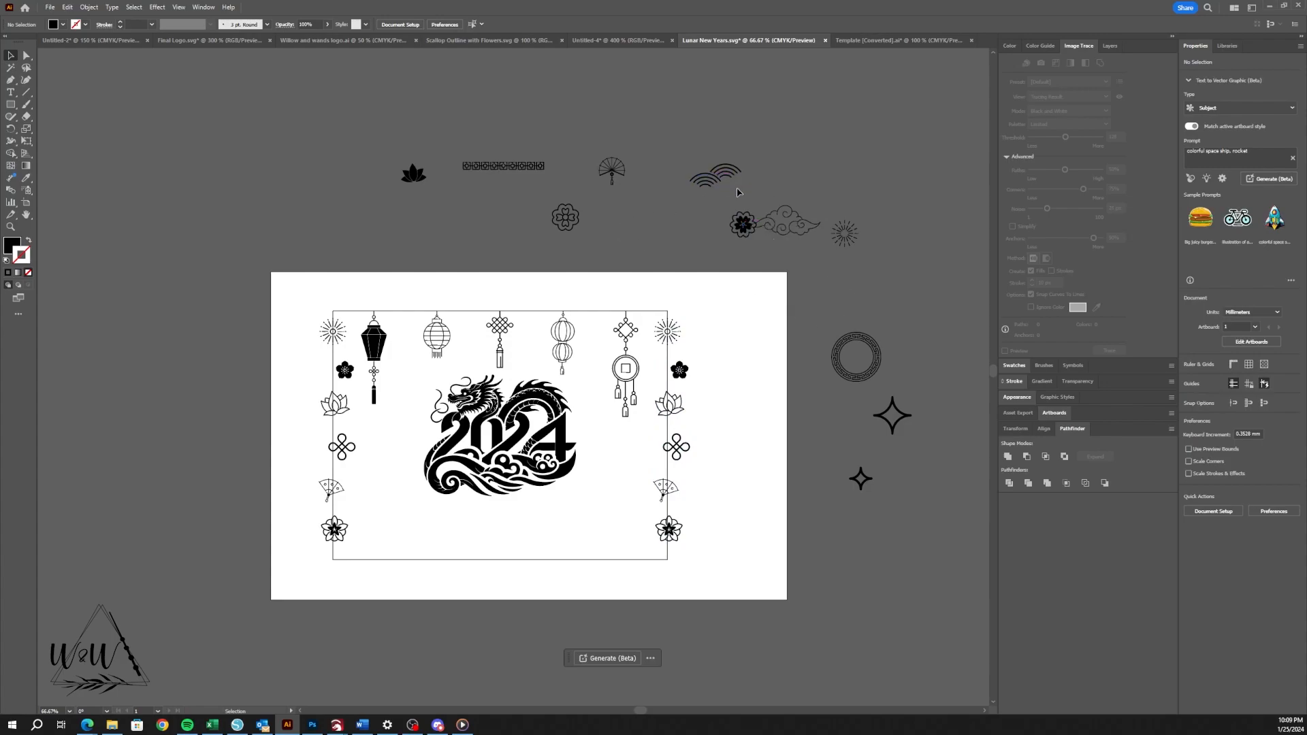
Place the wave motif below the dragon and duplicate it into a small two-row wave cluster.
left_click(704, 166)
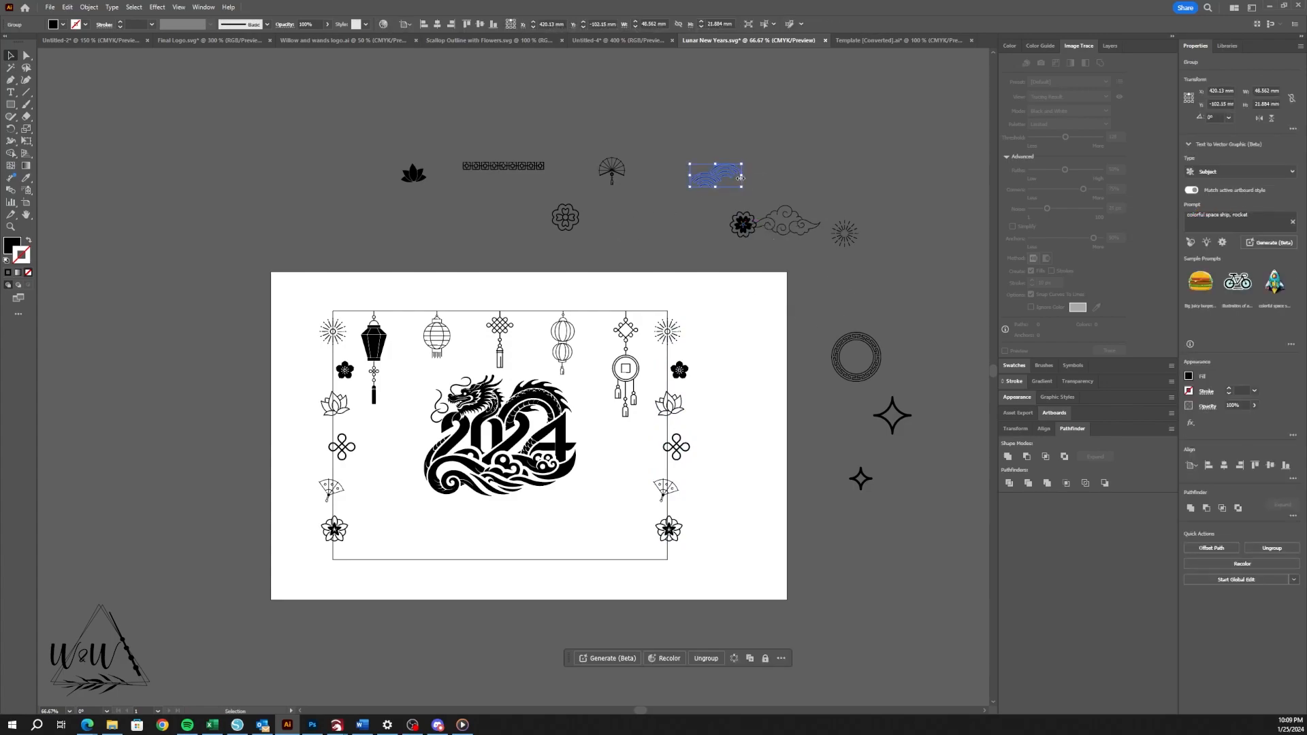
left_click_drag(731, 177, 503, 508)
left_click_drag(524, 373, 466, 530)
scroll(520, 545, "up", 1)
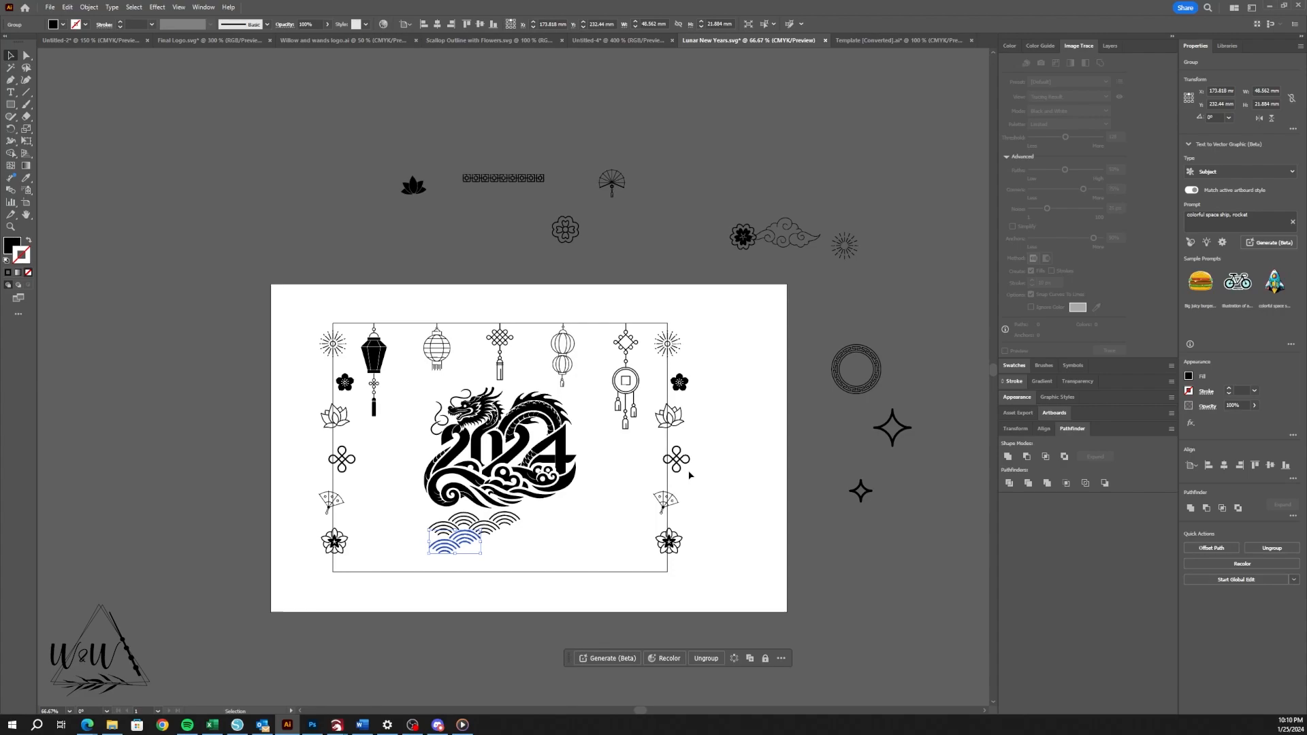
left_click(538, 568)
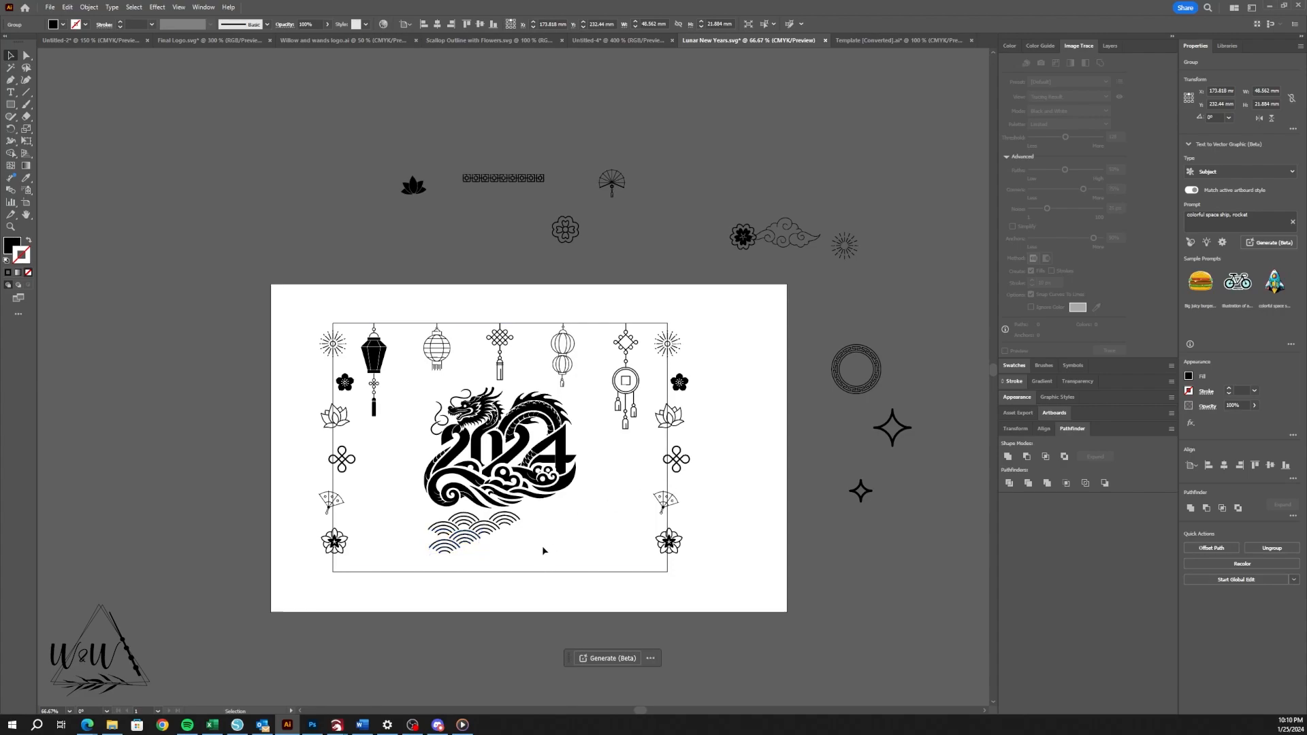
Scale the large star to about 20 mm, tilt it beside the knot tassel, and place the round fan, dark blossom and small sunburst around the dragon.
left_click(899, 429)
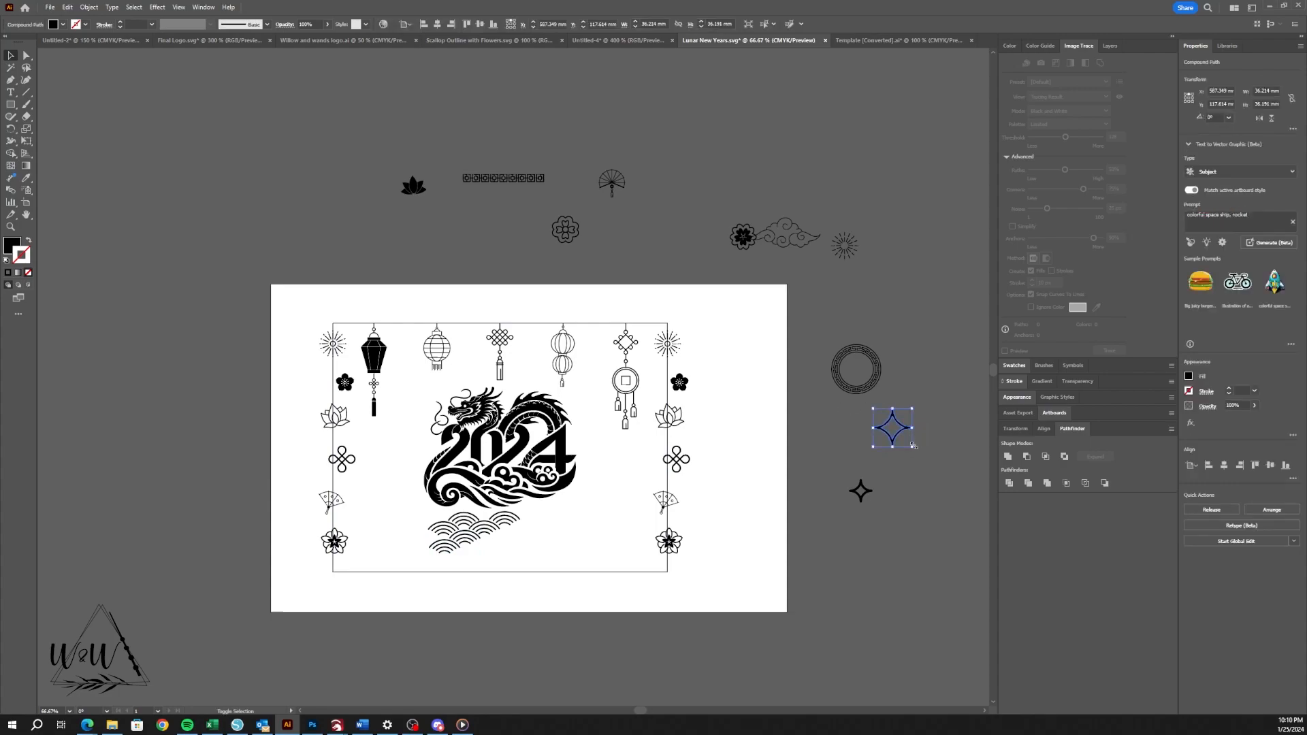
left_click_drag(888, 429, 549, 355)
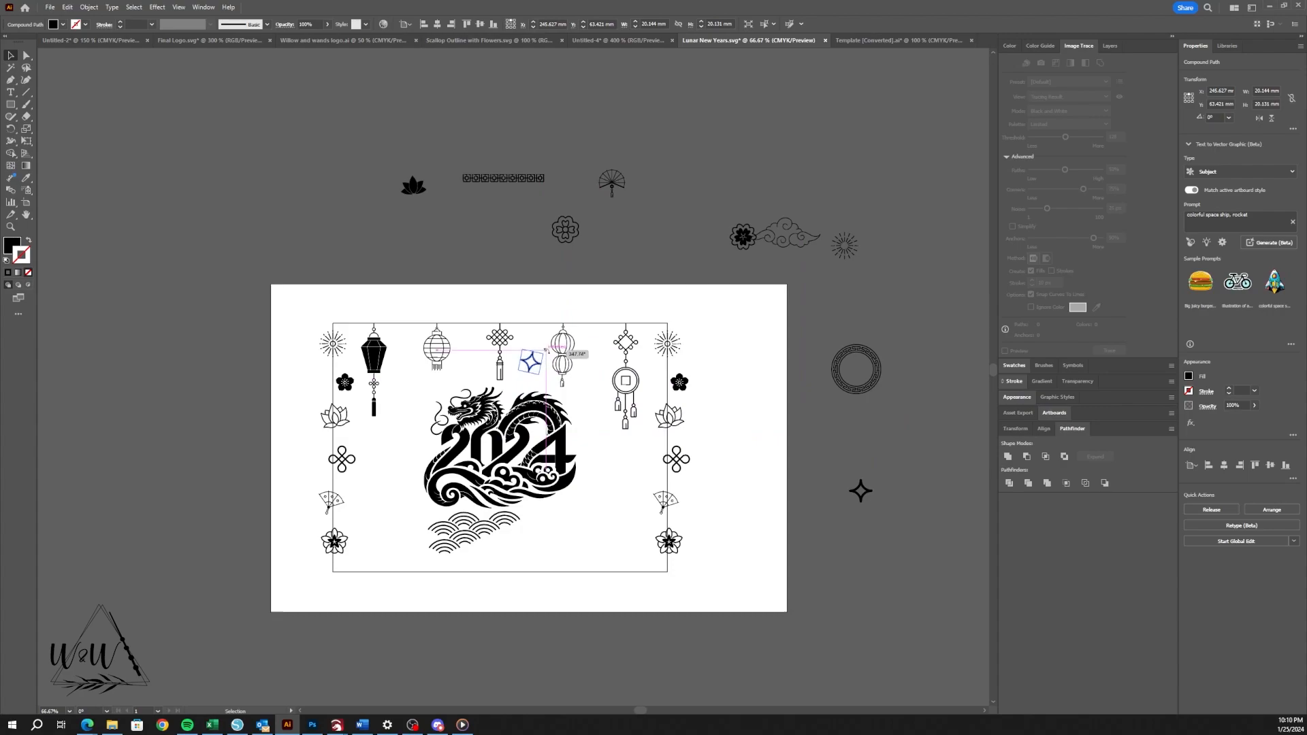
left_click_drag(611, 181, 613, 464)
left_click_drag(744, 238, 538, 545)
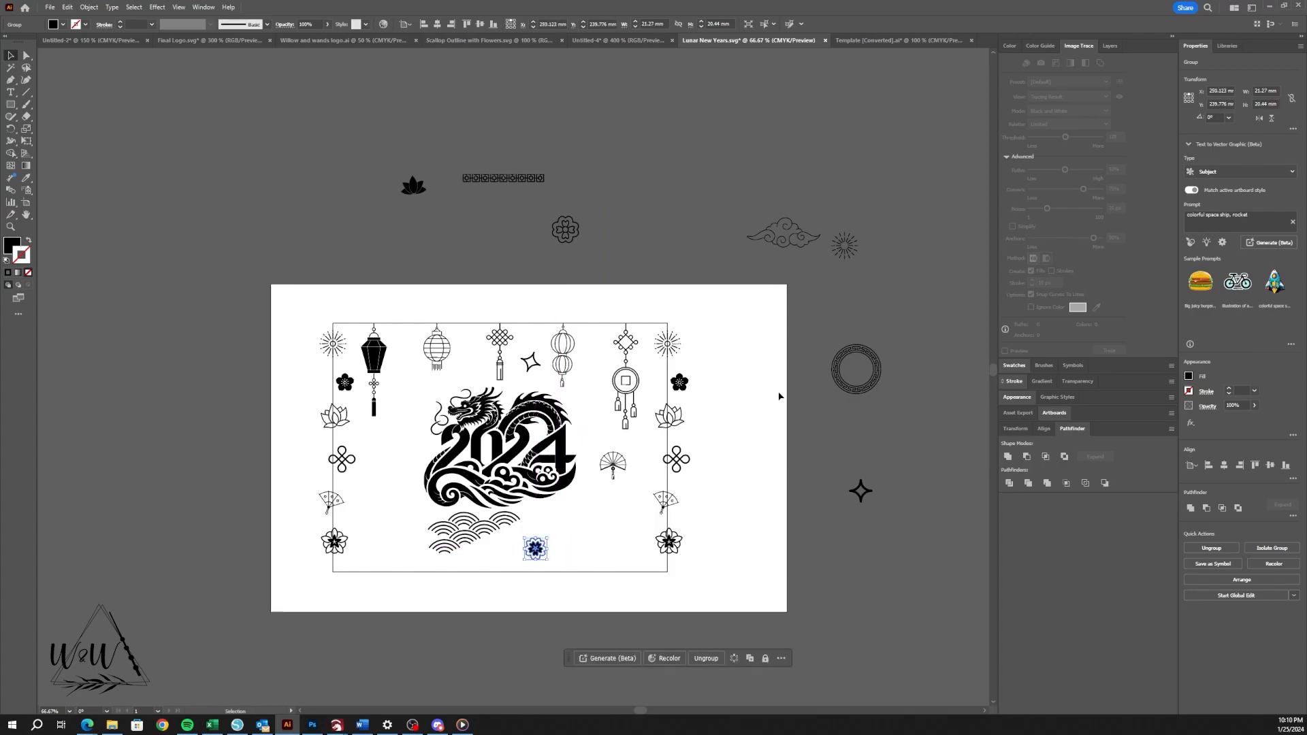
left_click_drag(848, 248, 411, 430)
left_click_drag(406, 422, 413, 357)
Place a smaller copy of the left-edge looped knot between the dragon's tail and the coin charm.
left_click(347, 460)
left_click_drag(353, 465, 603, 398)
left_click(594, 521)
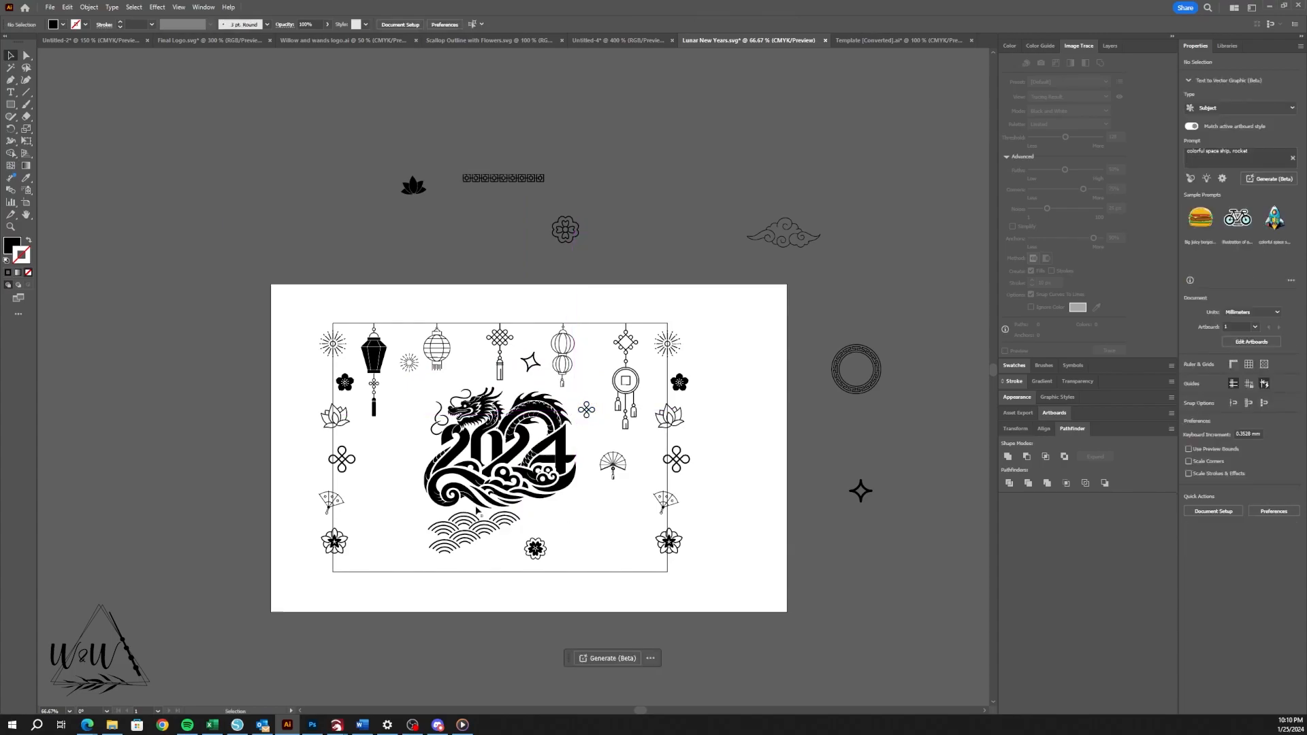
Copy the left-edge folding fan, shrink the copy and place it below the dragon near the dark blossom.
left_click(341, 503)
key("ctrl+c")
key("ctrl+v")
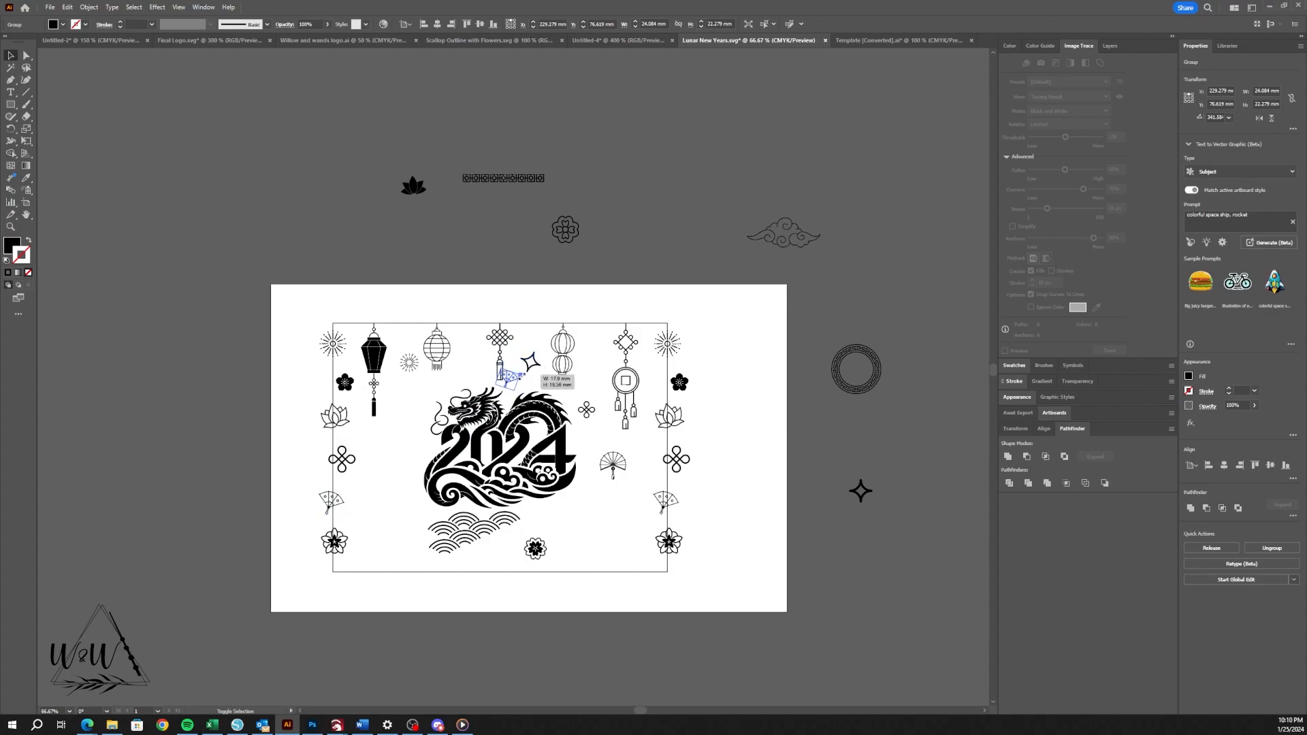
left_click_drag(515, 379, 579, 522)
left_click(605, 536)
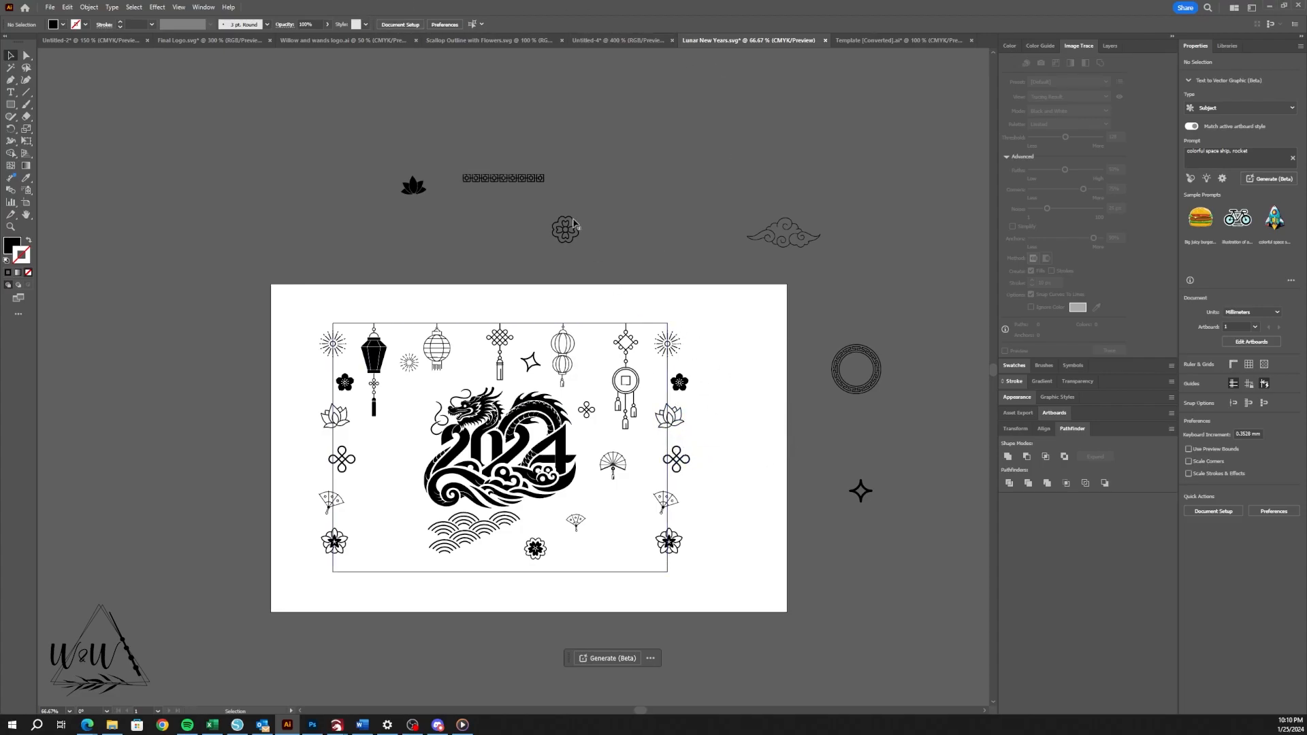
Place the small star on the rectangle's left edge above the looped knot and copy it 316 mm to the right.
left_click_drag(865, 500, 329, 443)
key("a")
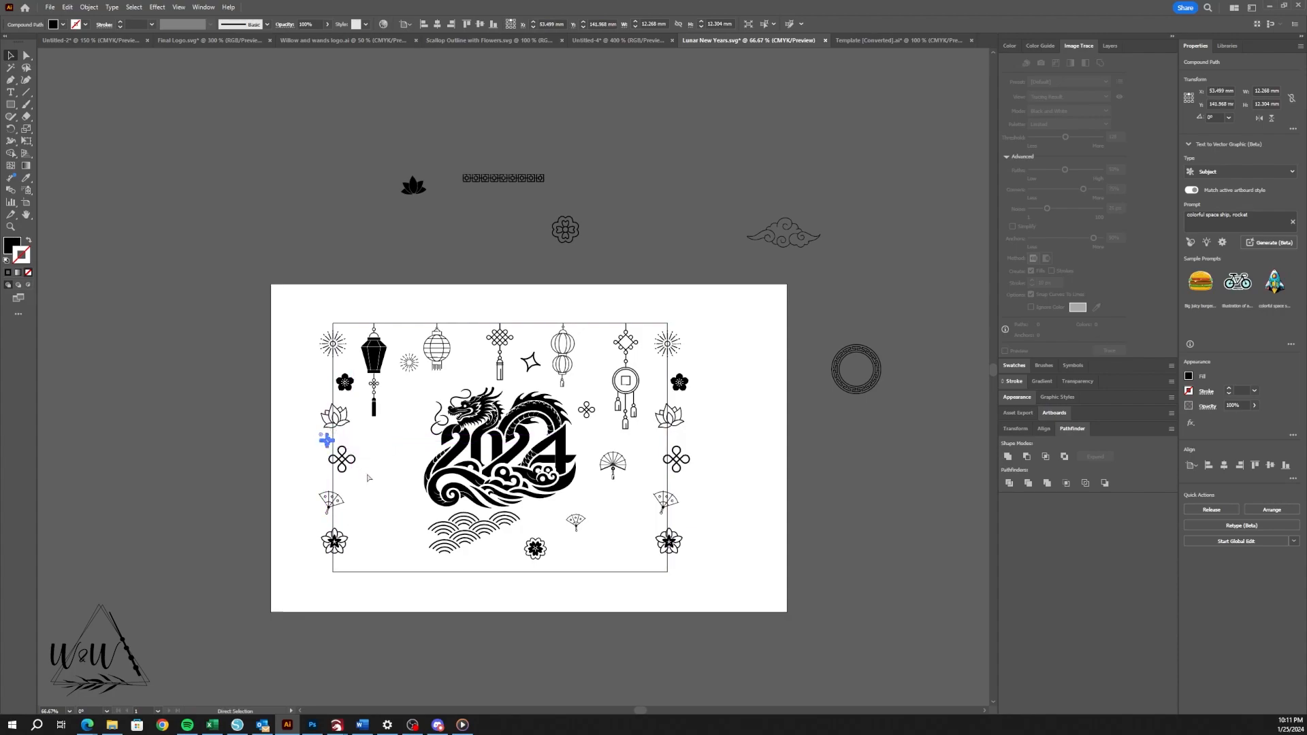
key("v")
left_click(553, 24)
type("+316")
key("Return")
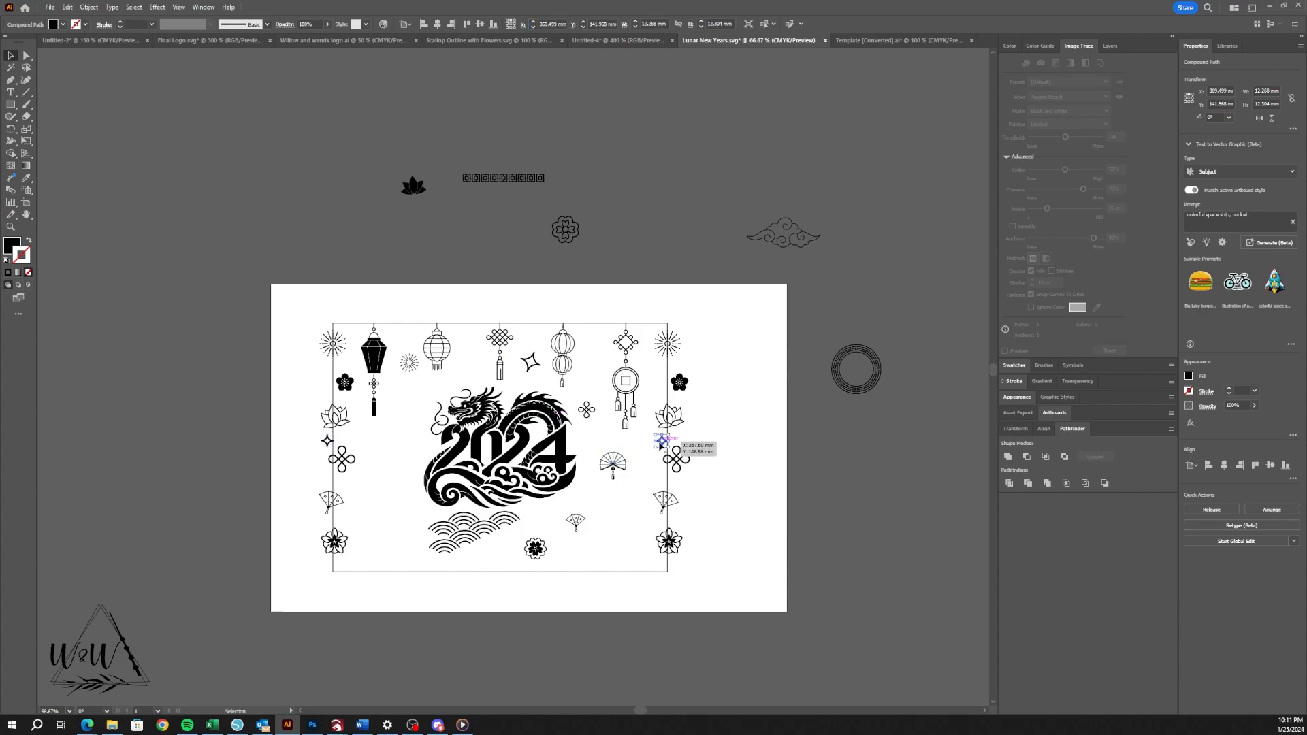
left_click(736, 546)
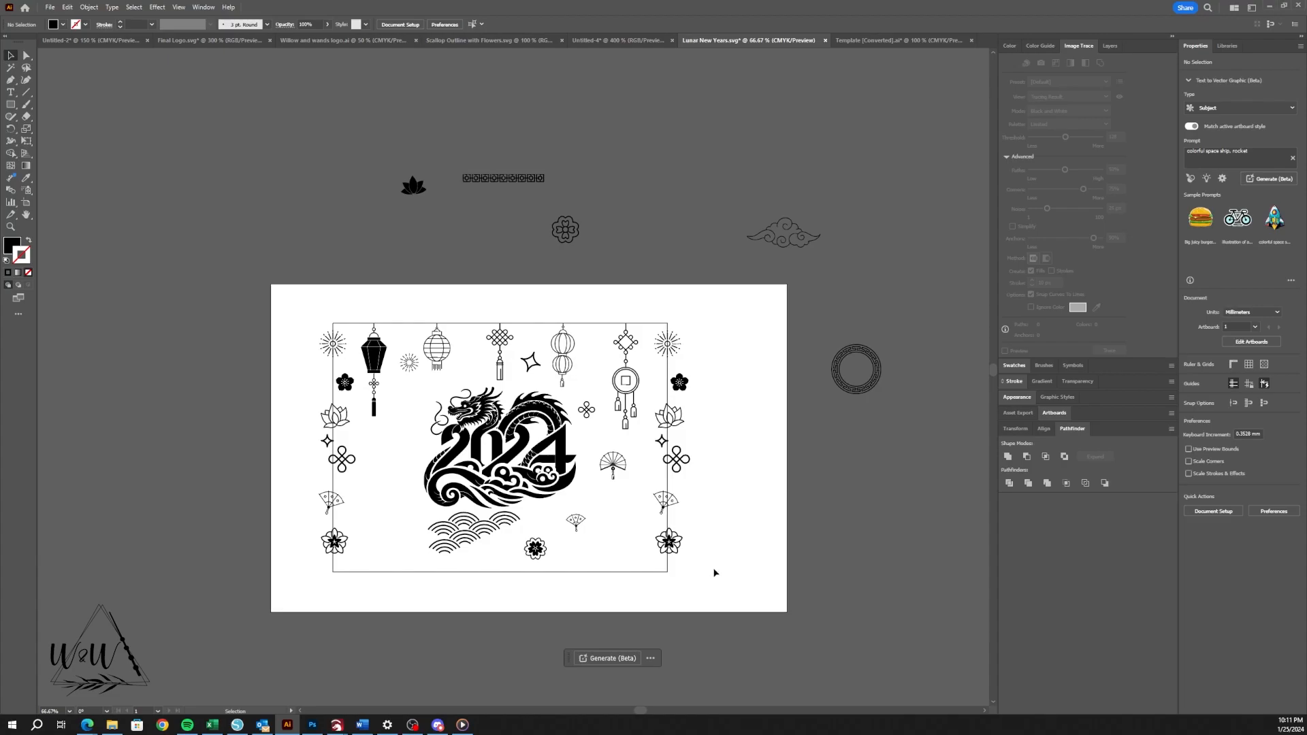
left_click(657, 575)
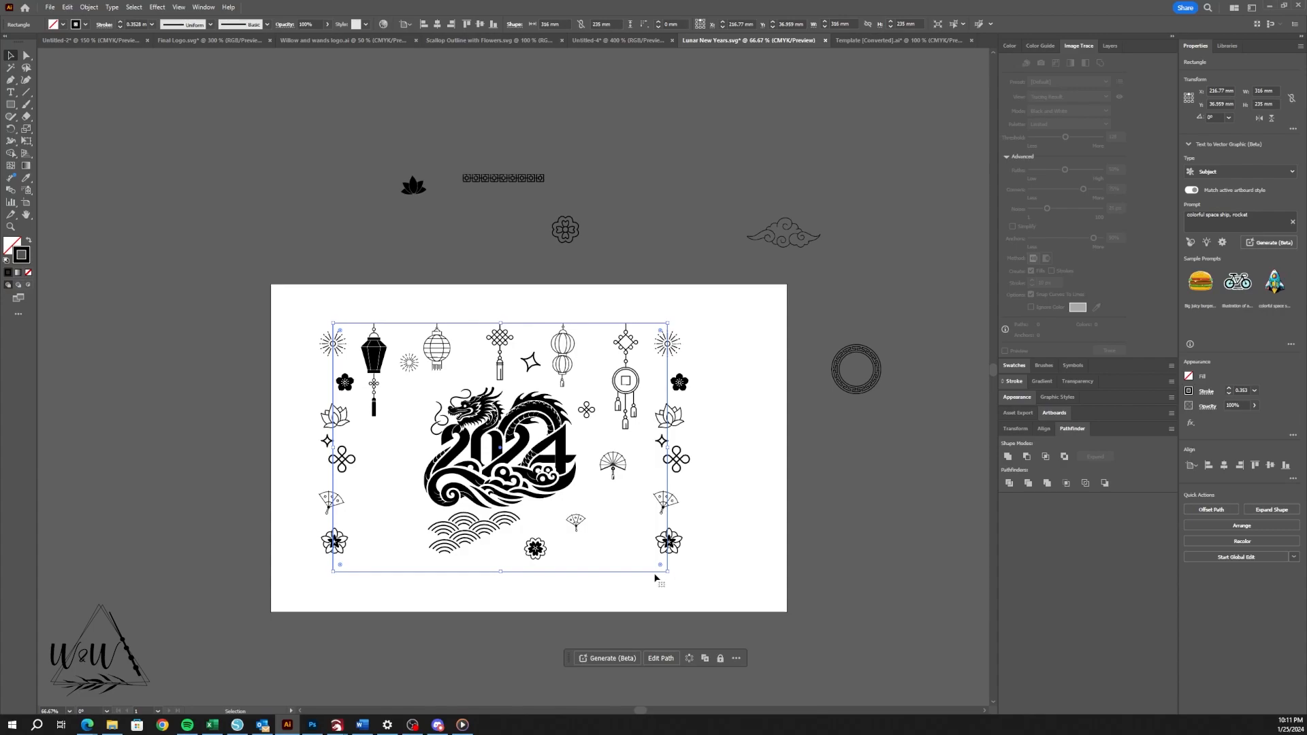
left_click(694, 562)
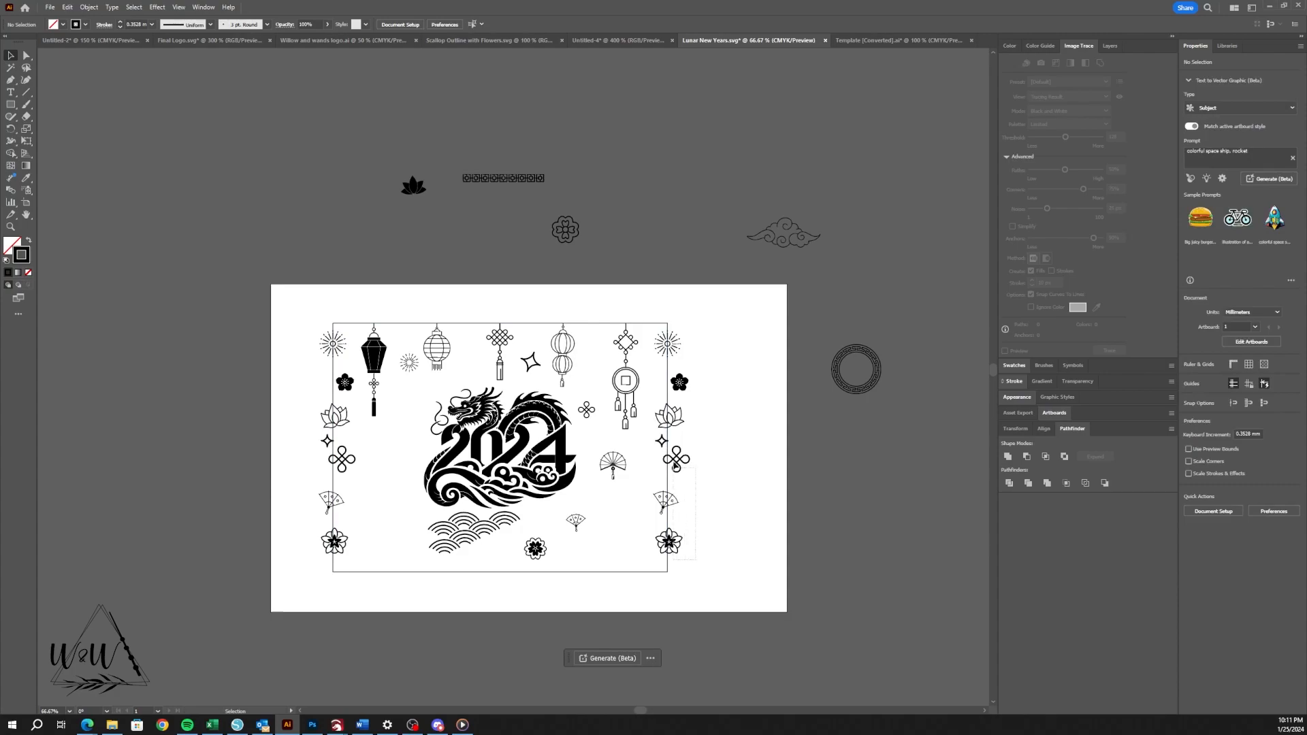
Delete the duplicate motifs along the rectangle's right edge, keeping the originals on its left edge.
left_click(676, 340)
key("Delete")
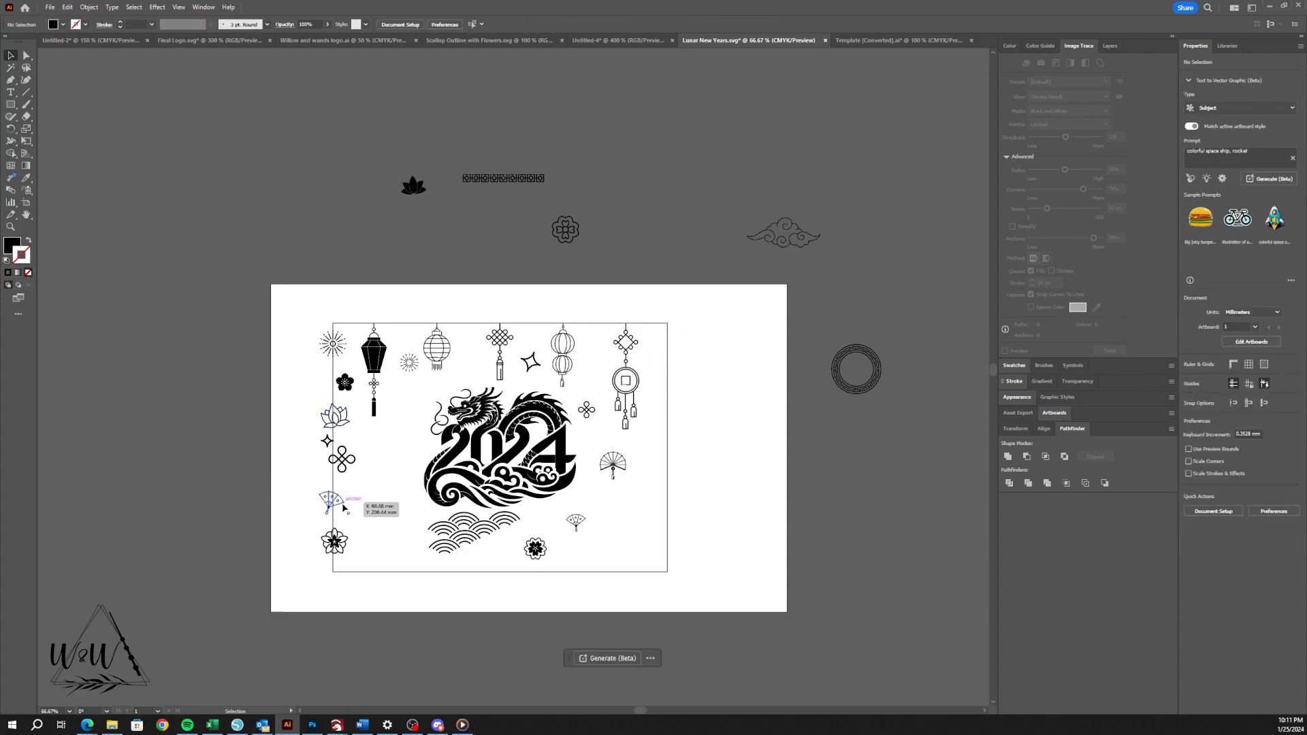
Save the design on the computer as Lunar New Years in SVG format in the Tutorial folder, using the SVG 1.1 profile.
left_click(50, 7)
left_click(88, 114)
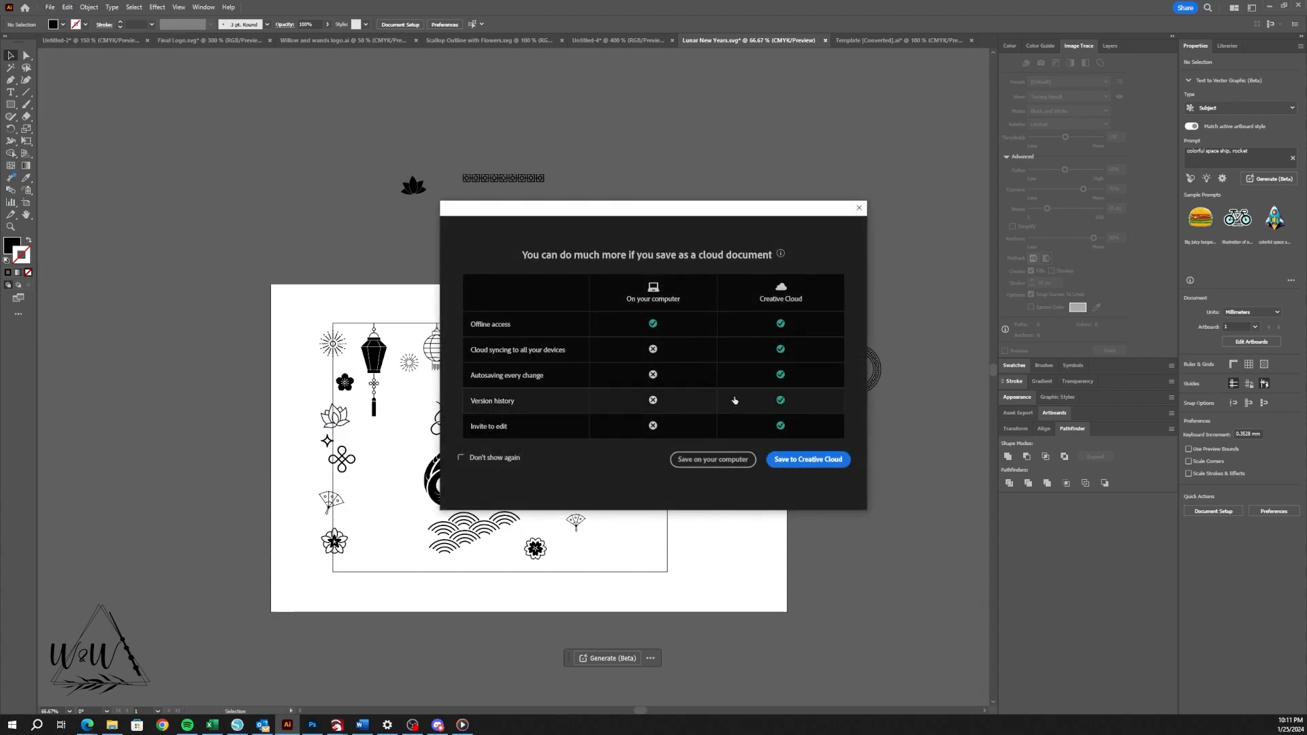
left_click(682, 460)
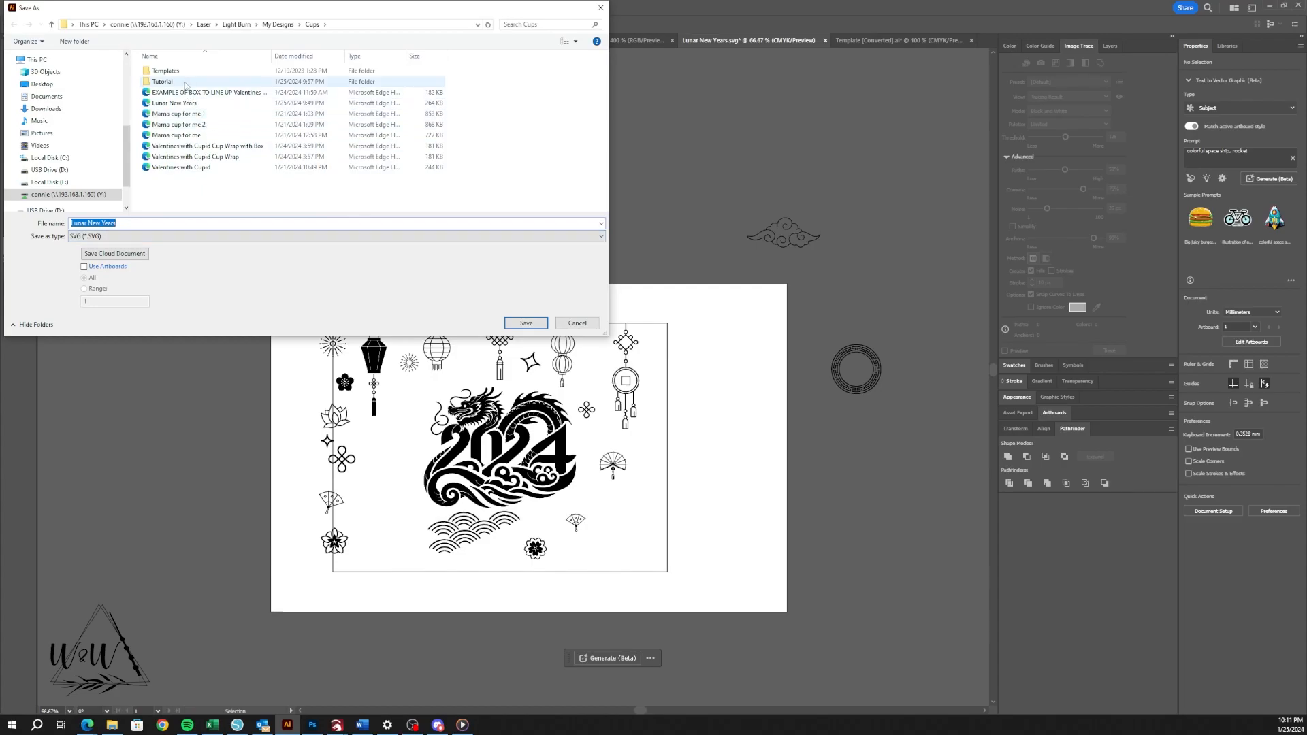
double_click(178, 81)
left_click(184, 235)
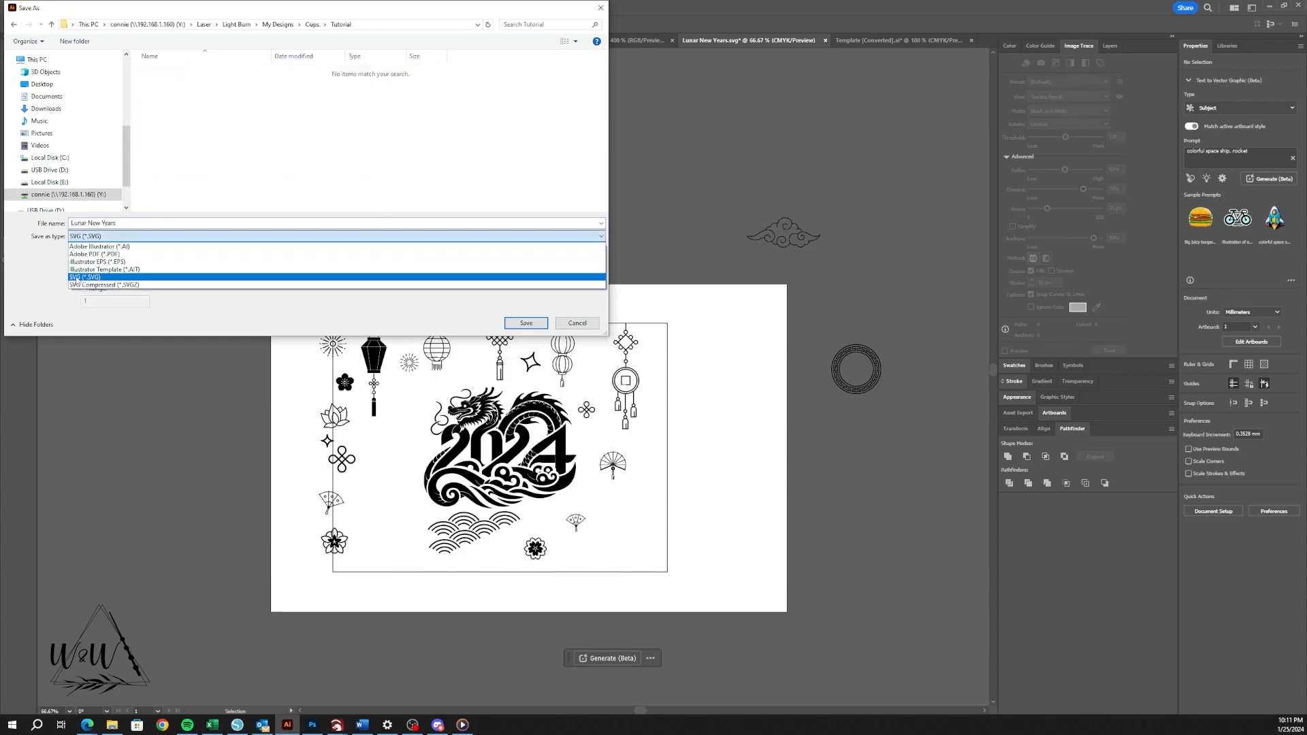
left_click(75, 276)
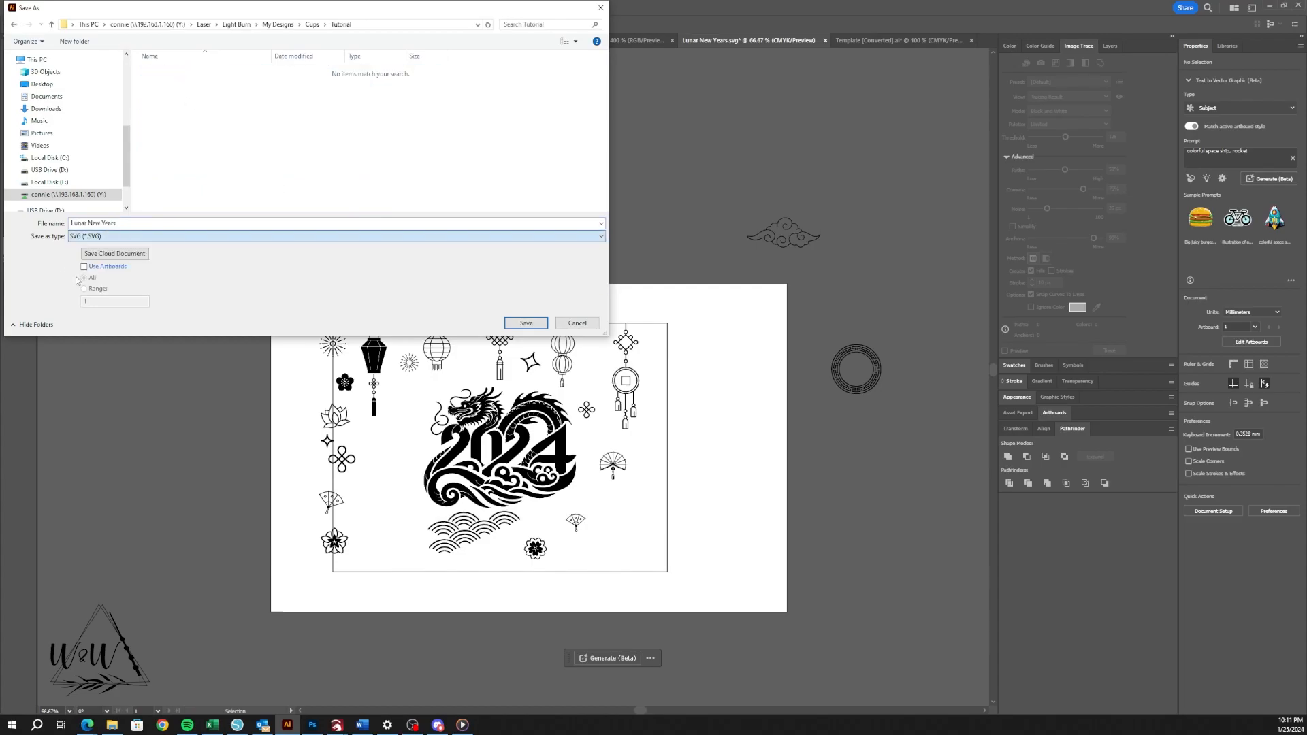
left_click(526, 323)
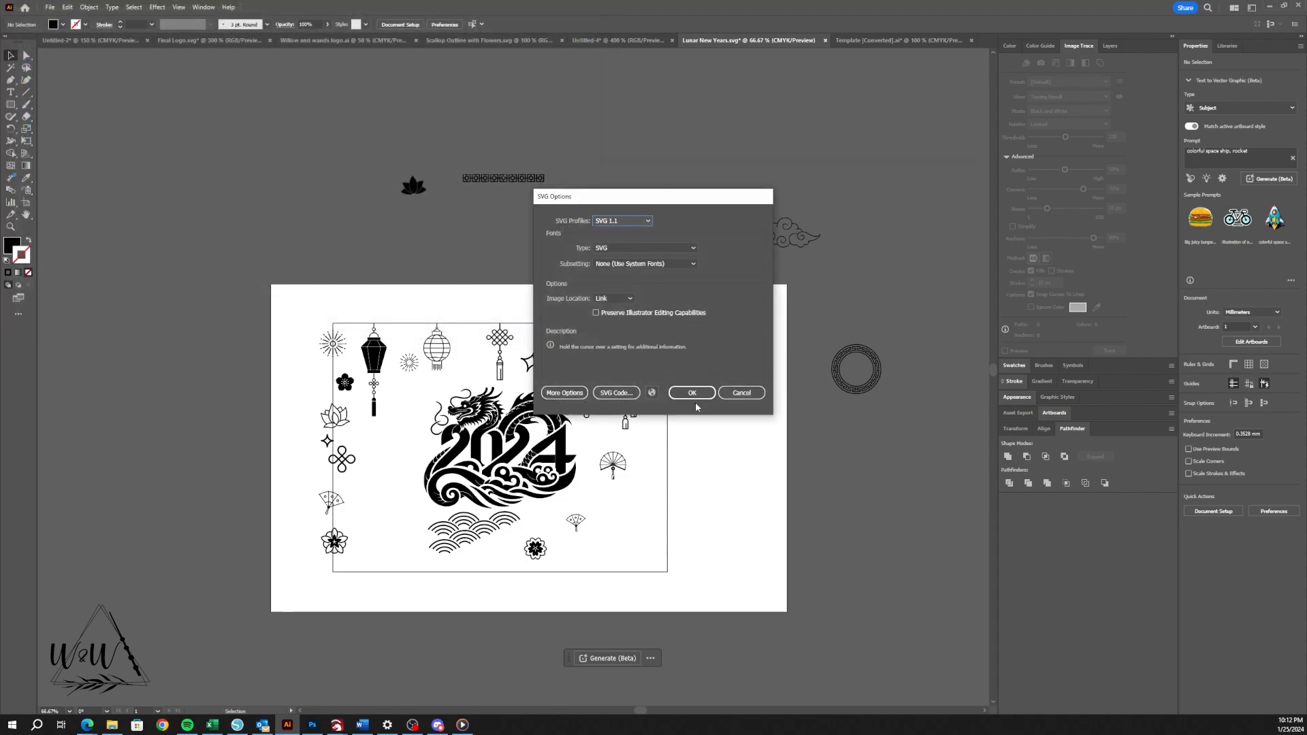
left_click(691, 393)
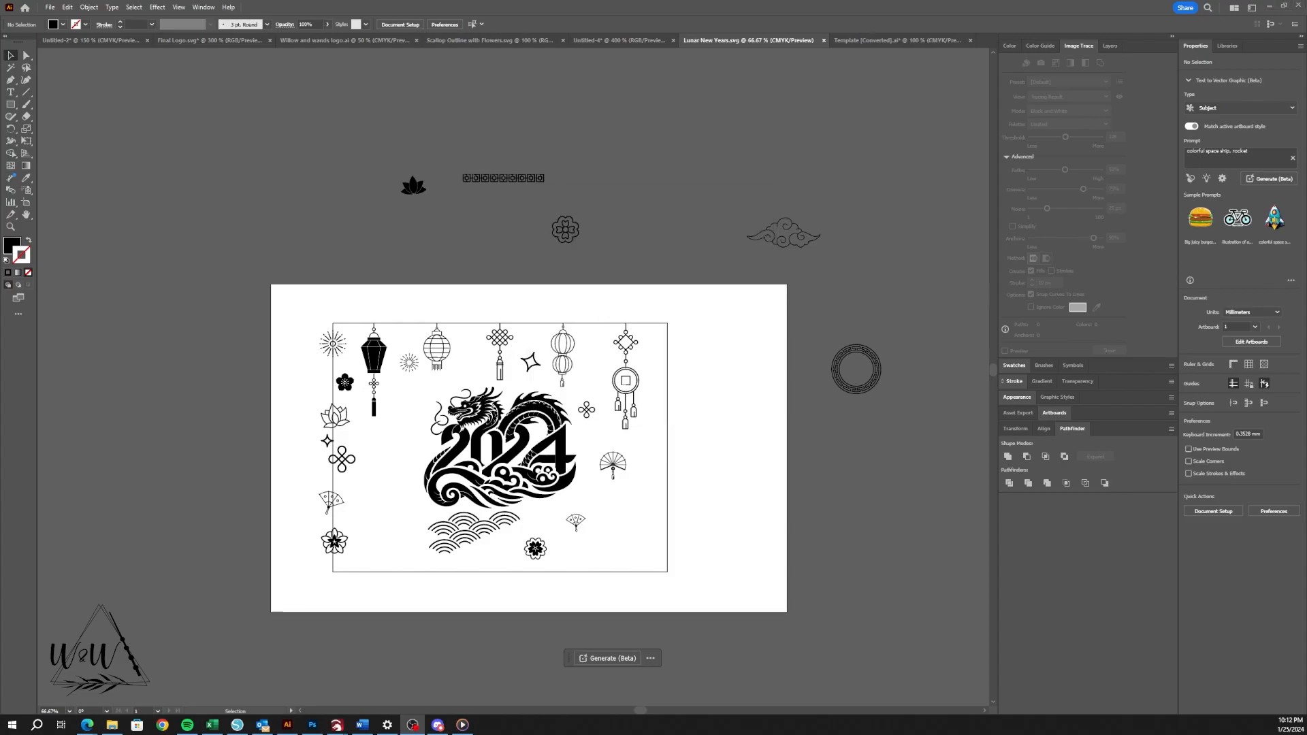
Move the small sunburst from beside the dark lantern to the area below the round fan.
left_click_drag(409, 362, 617, 518)
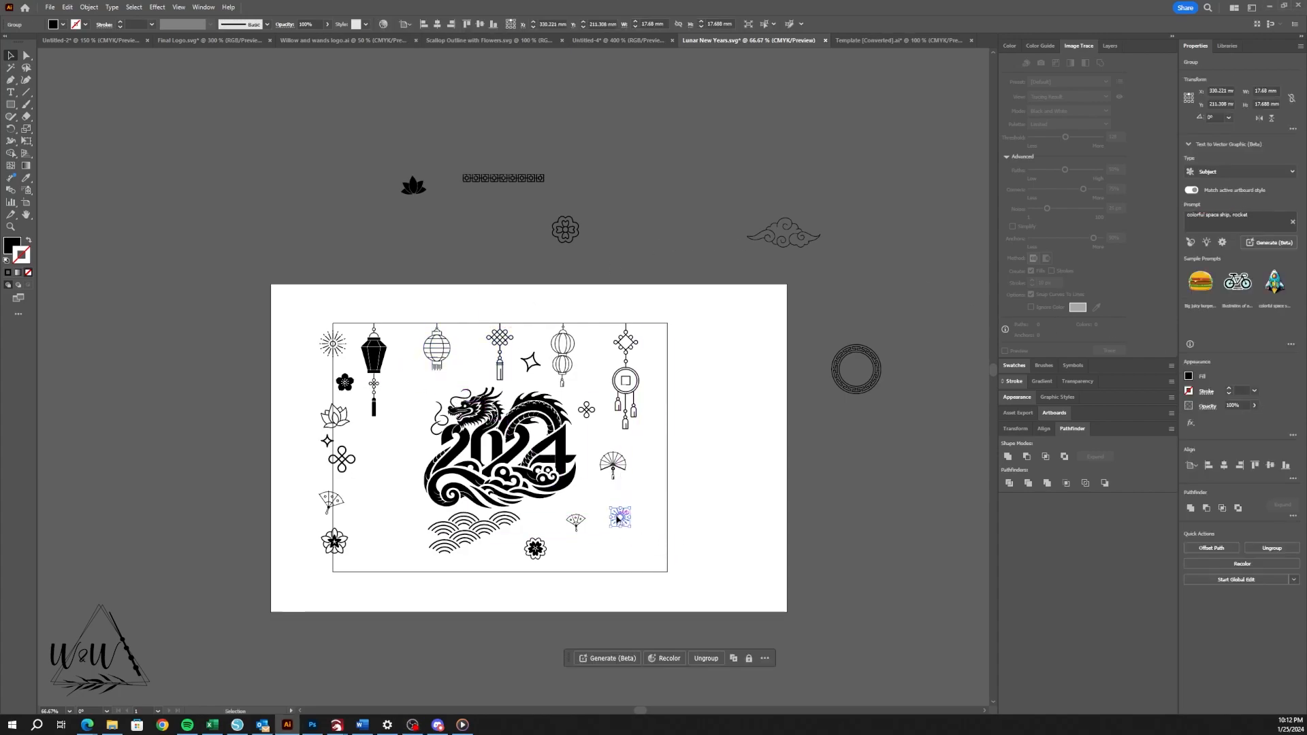